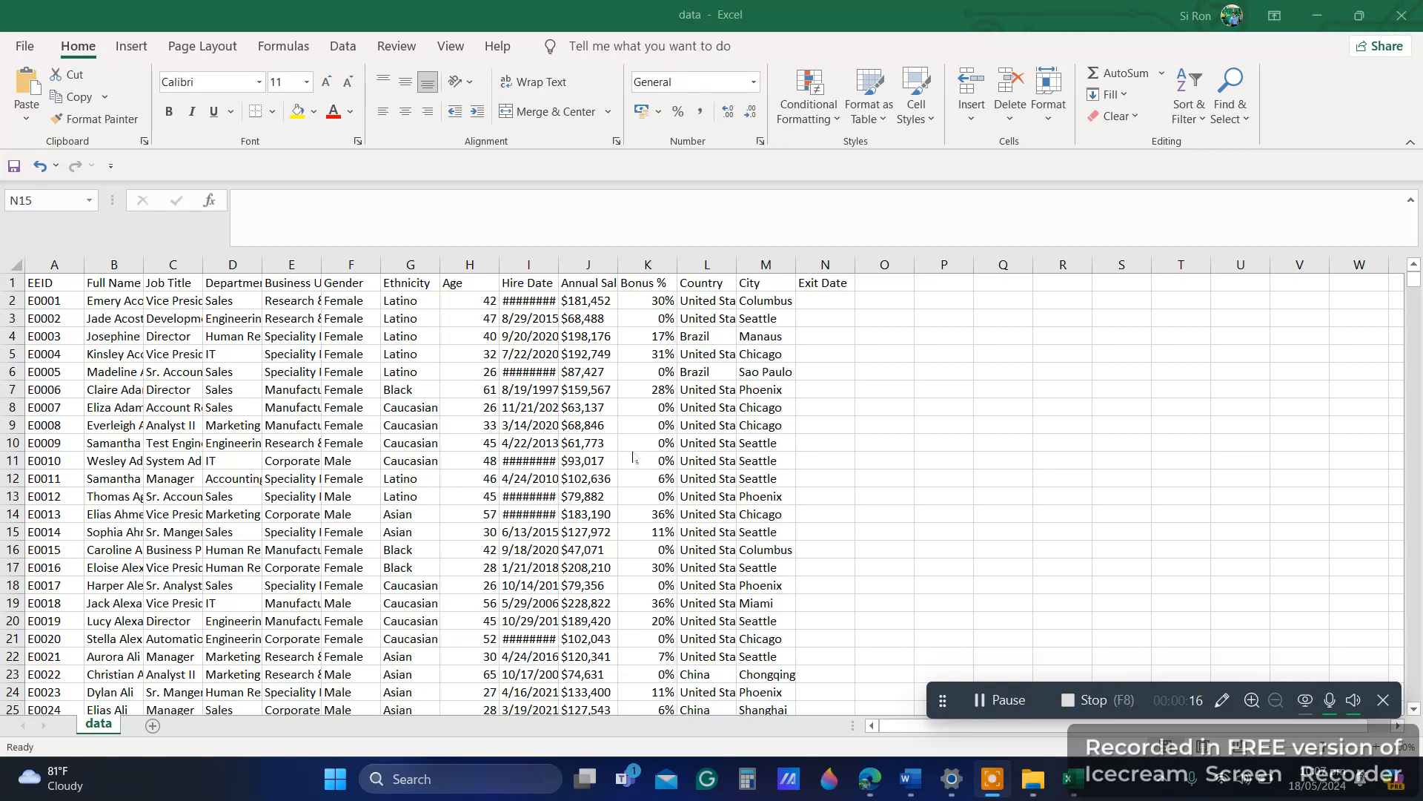
click(893, 320)
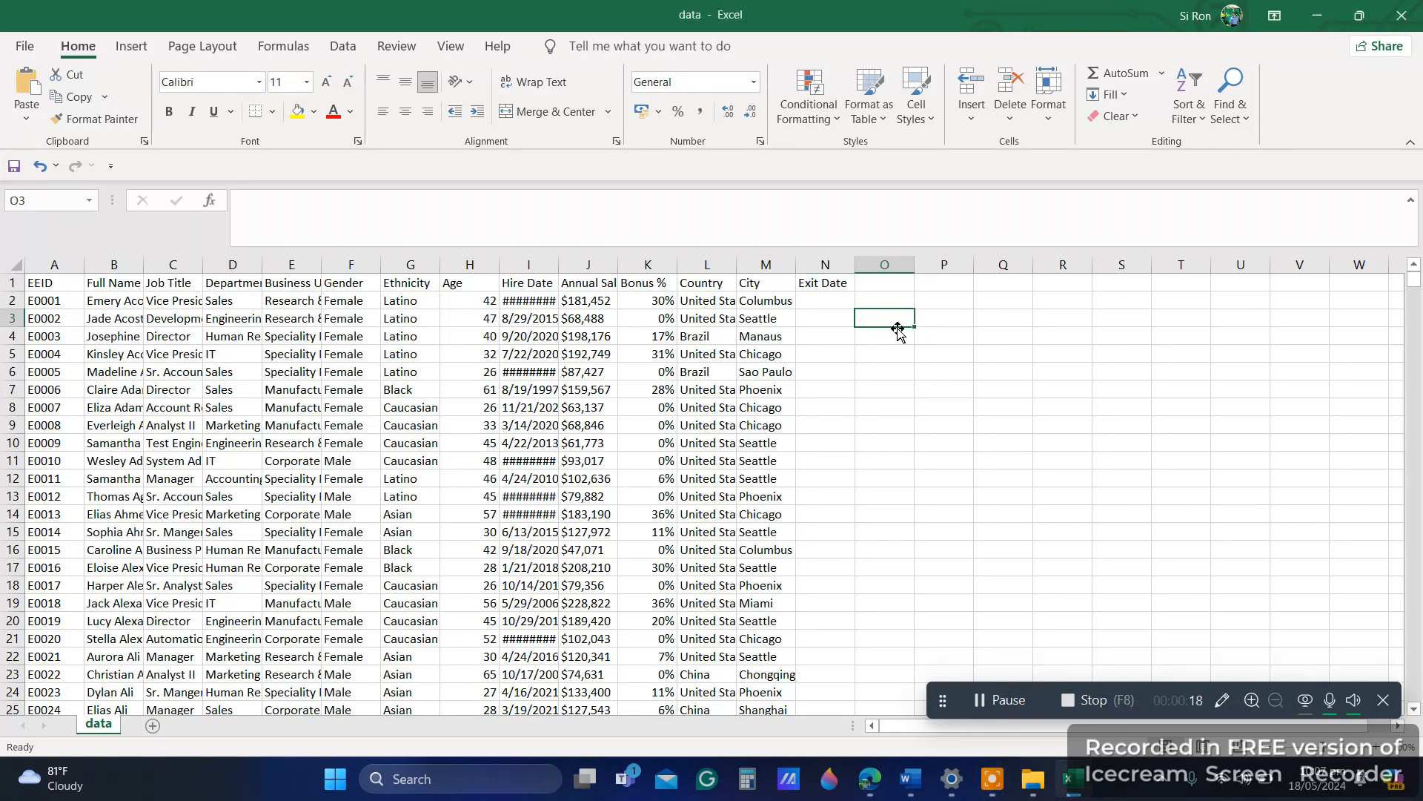
key(Down)
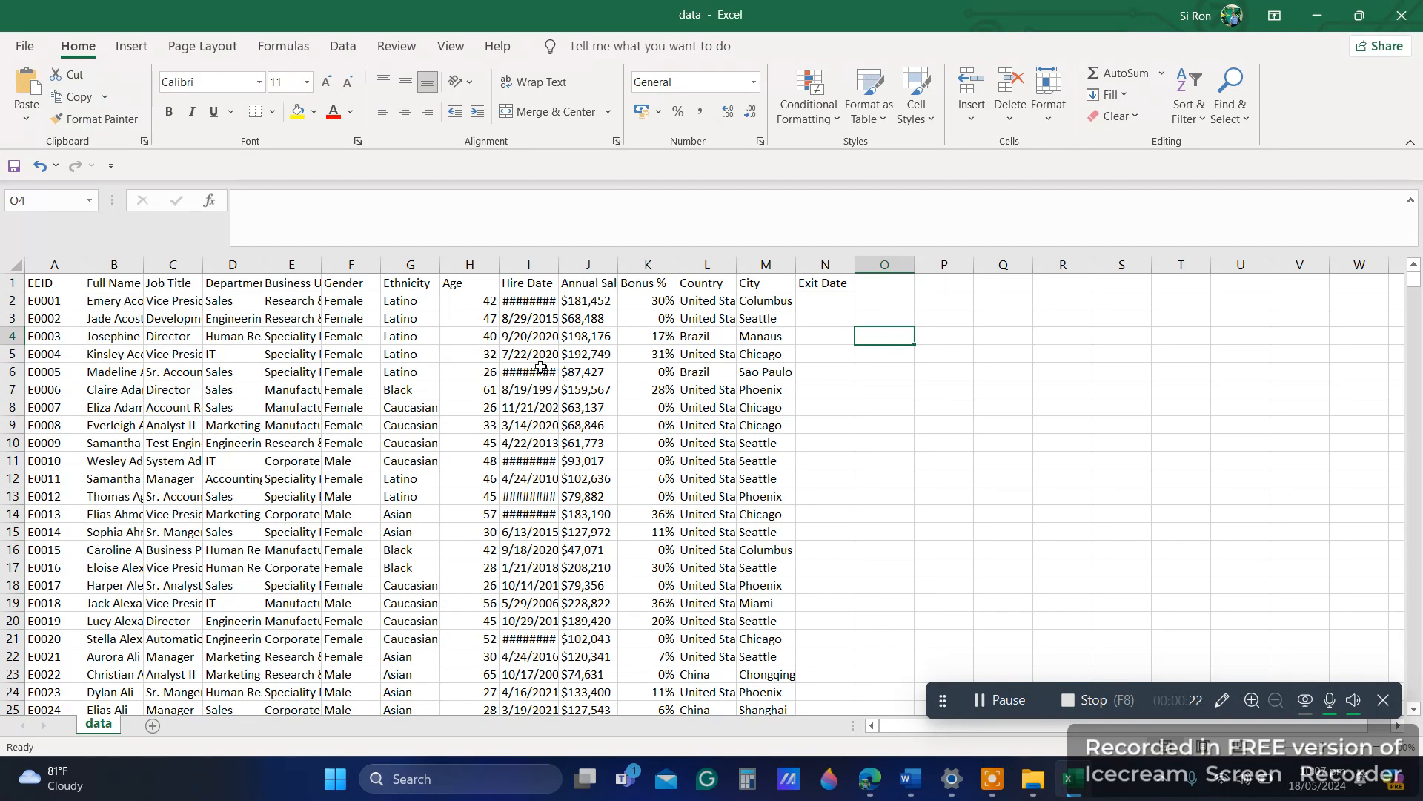
- Create a copy of the data sheet at the end of the same workbook
right_click(96, 732)
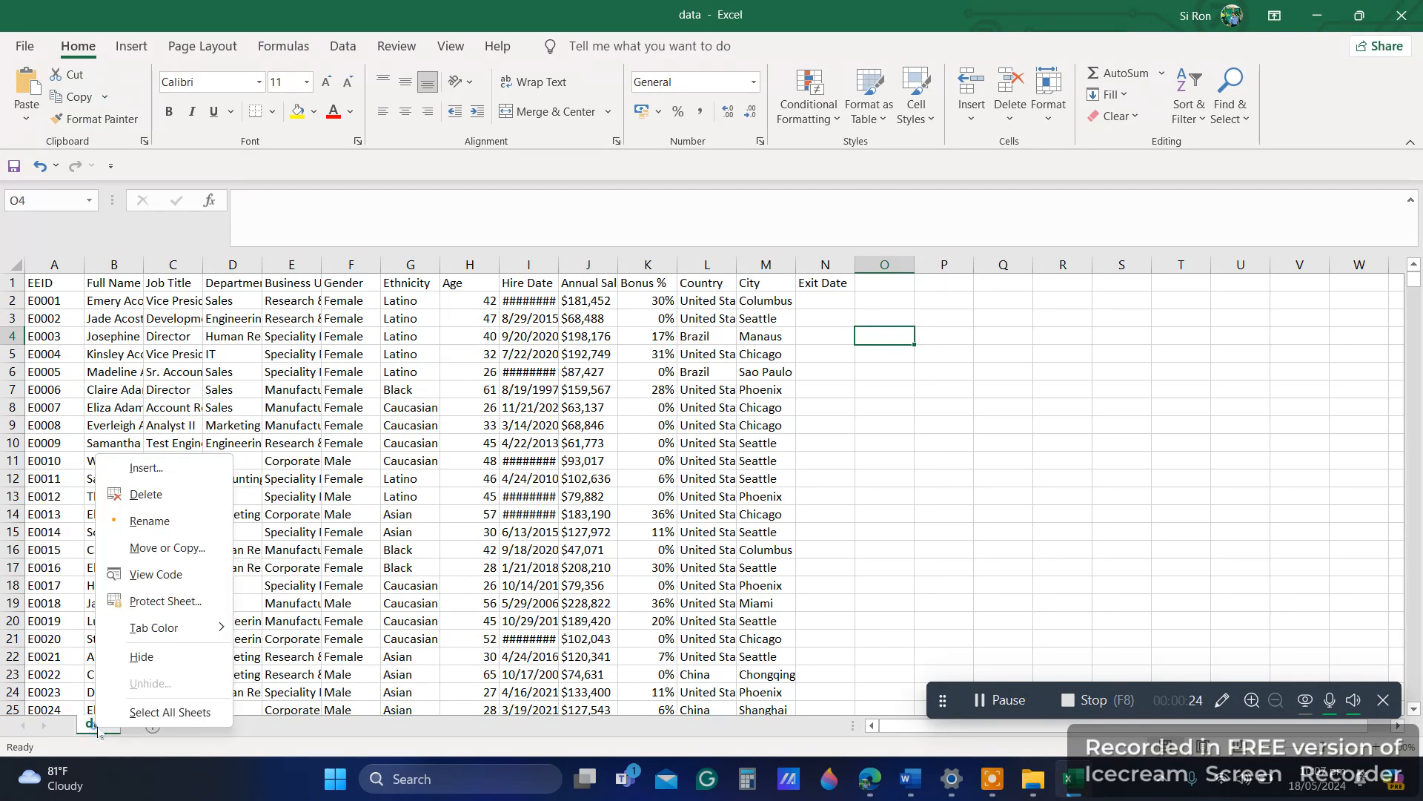
click(188, 545)
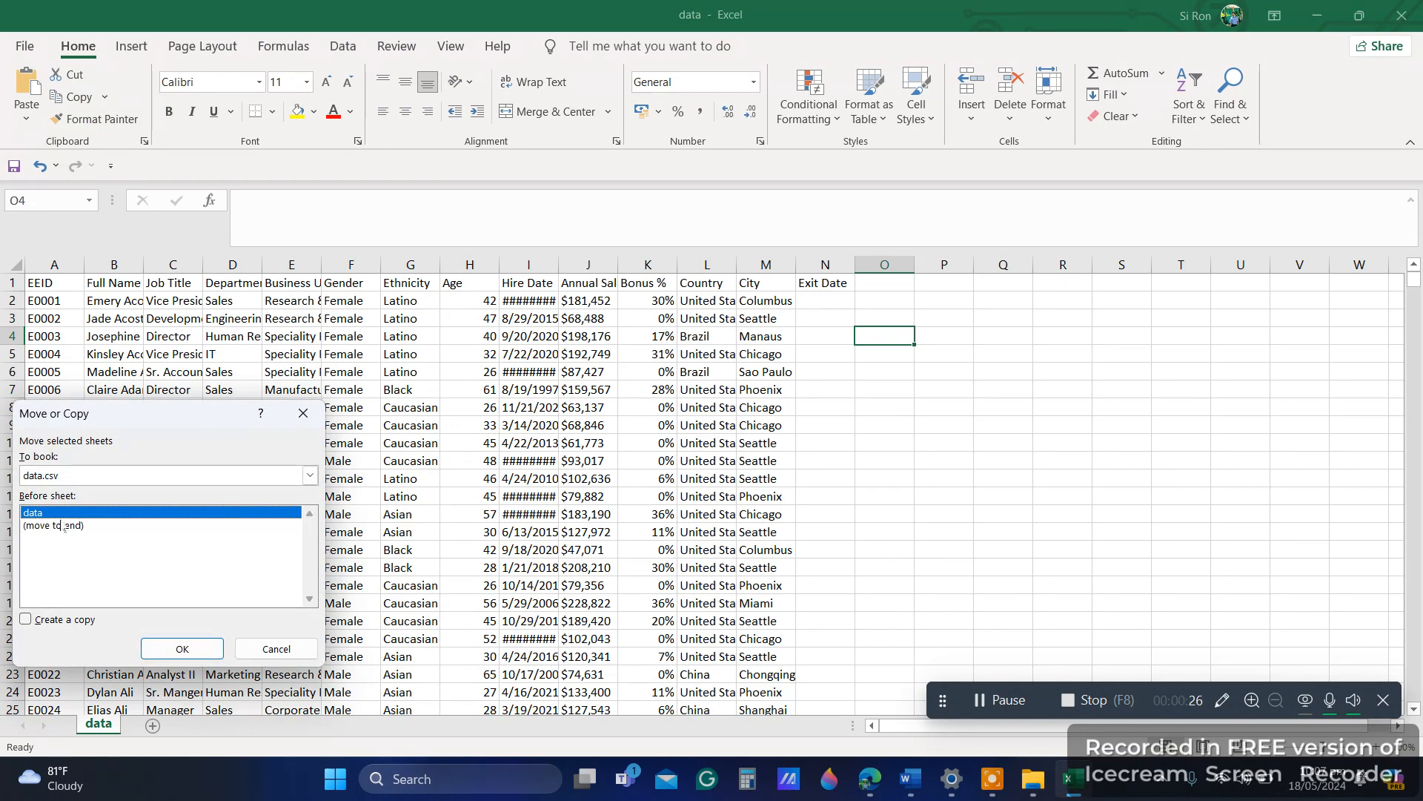
click(65, 527)
click(67, 619)
click(172, 647)
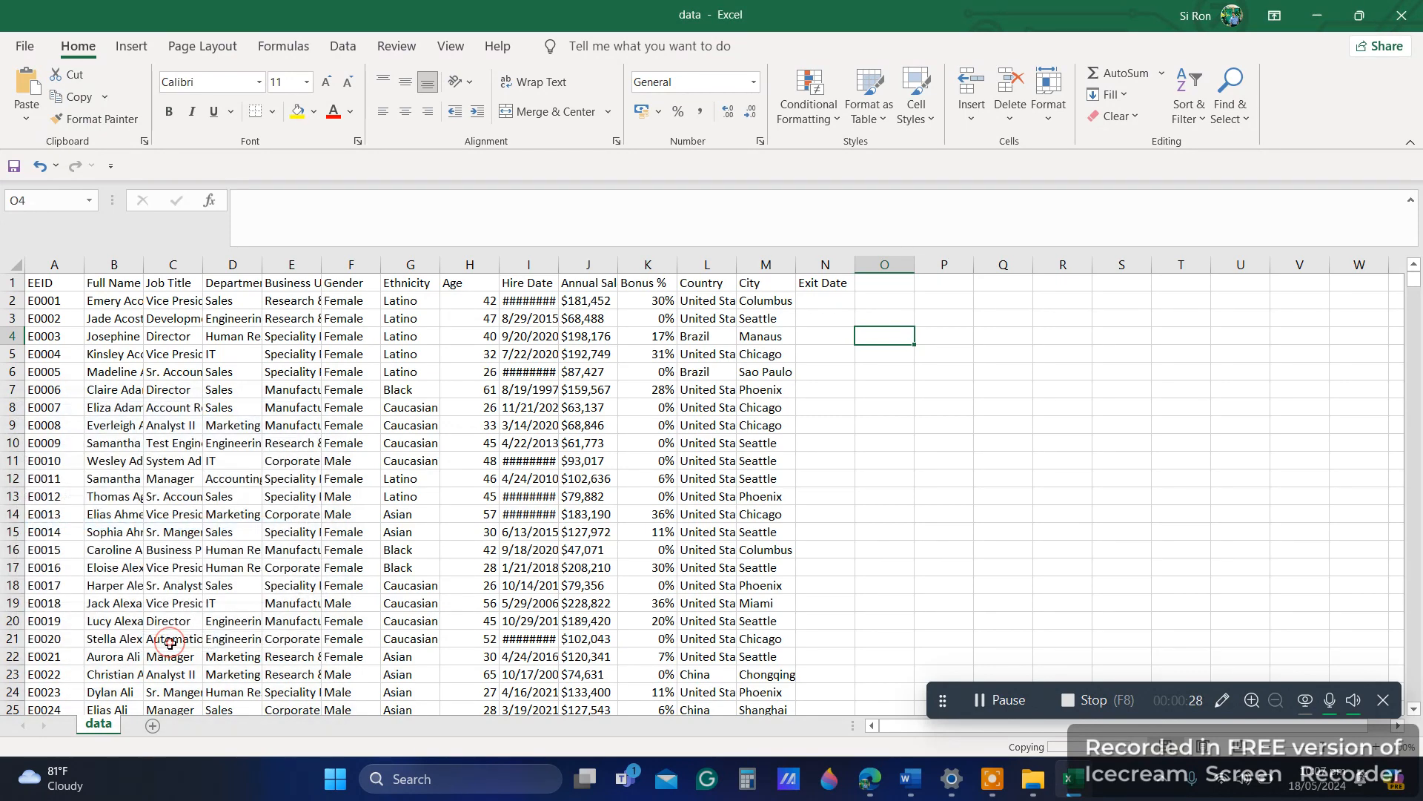
- Rename the copied sheet as 2
right_click(160, 725)
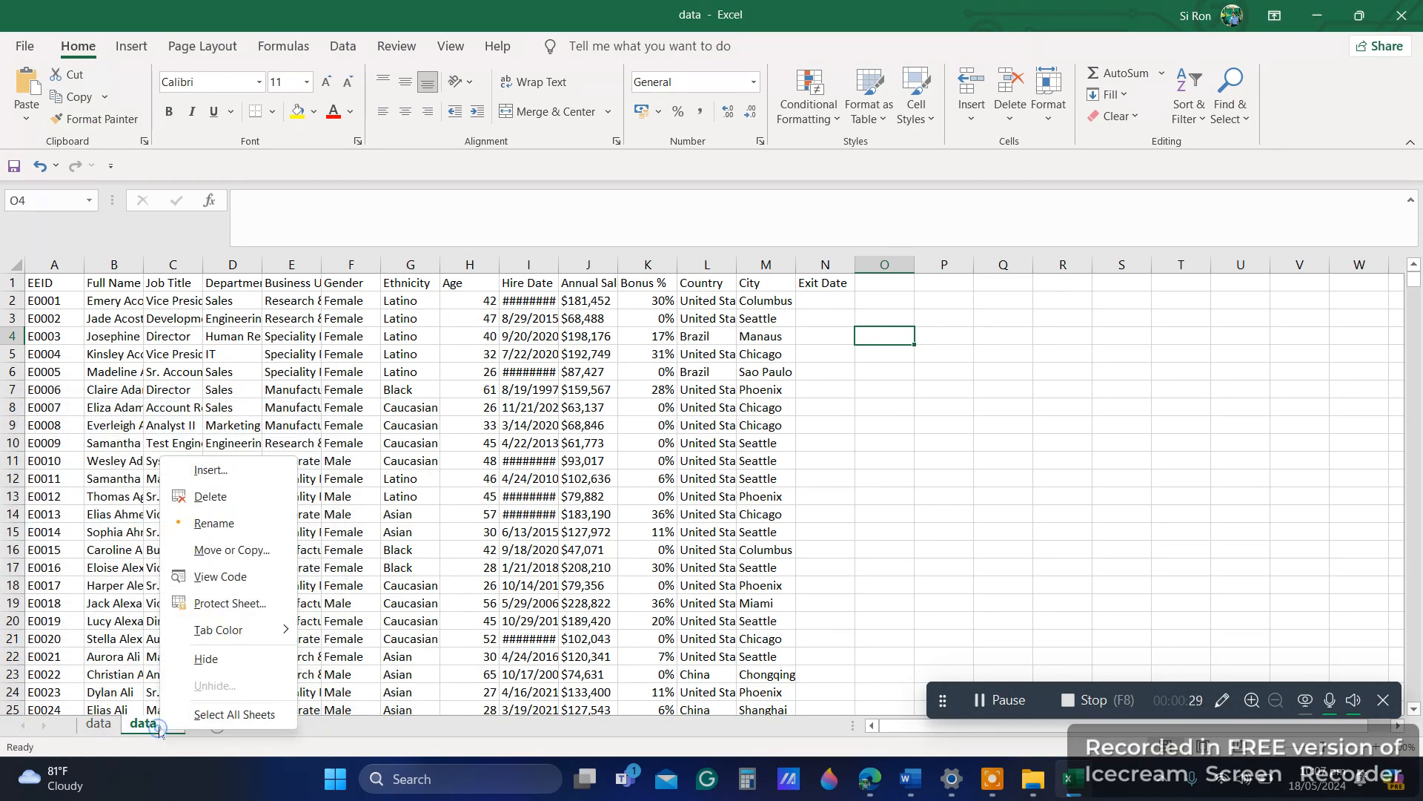
click(236, 526)
text(2)
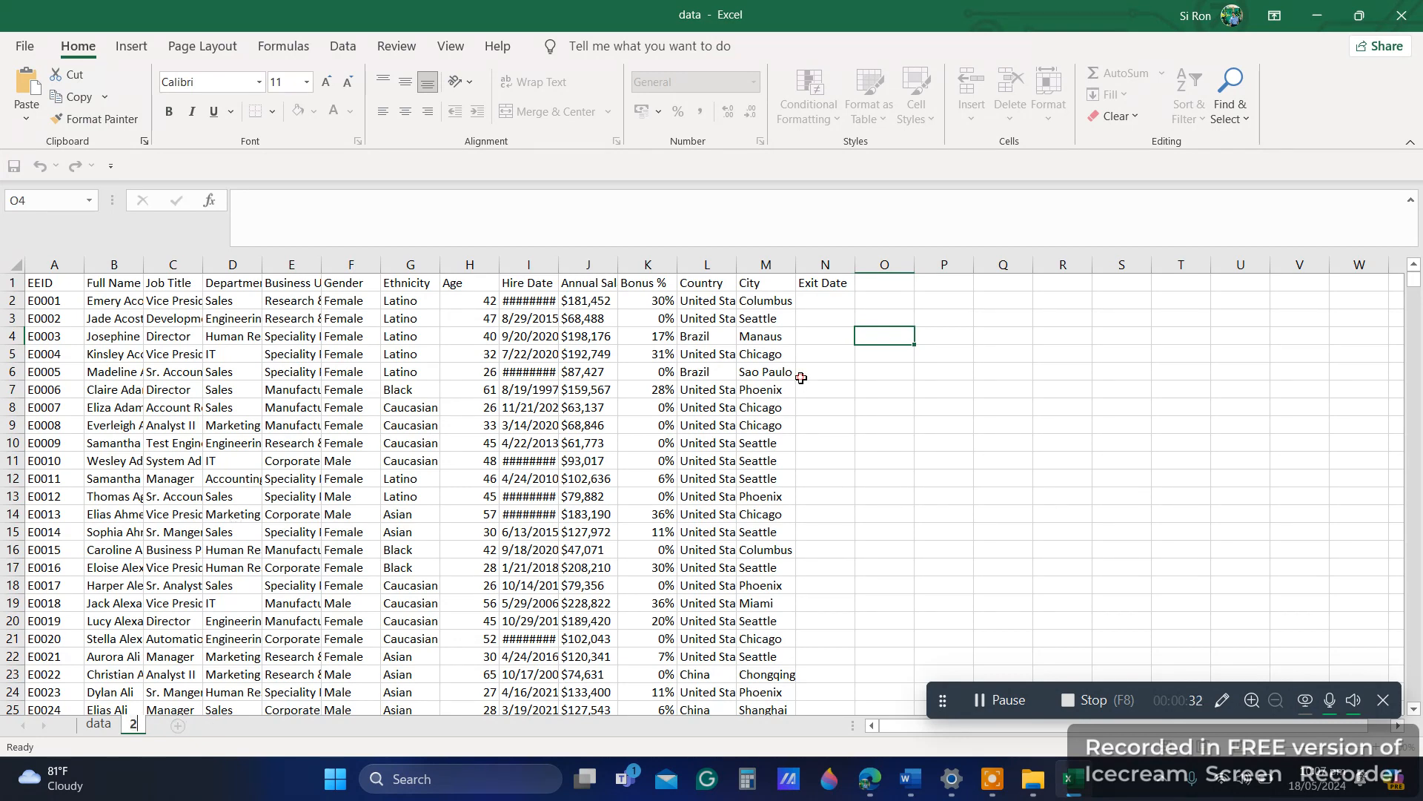
click(869, 340)
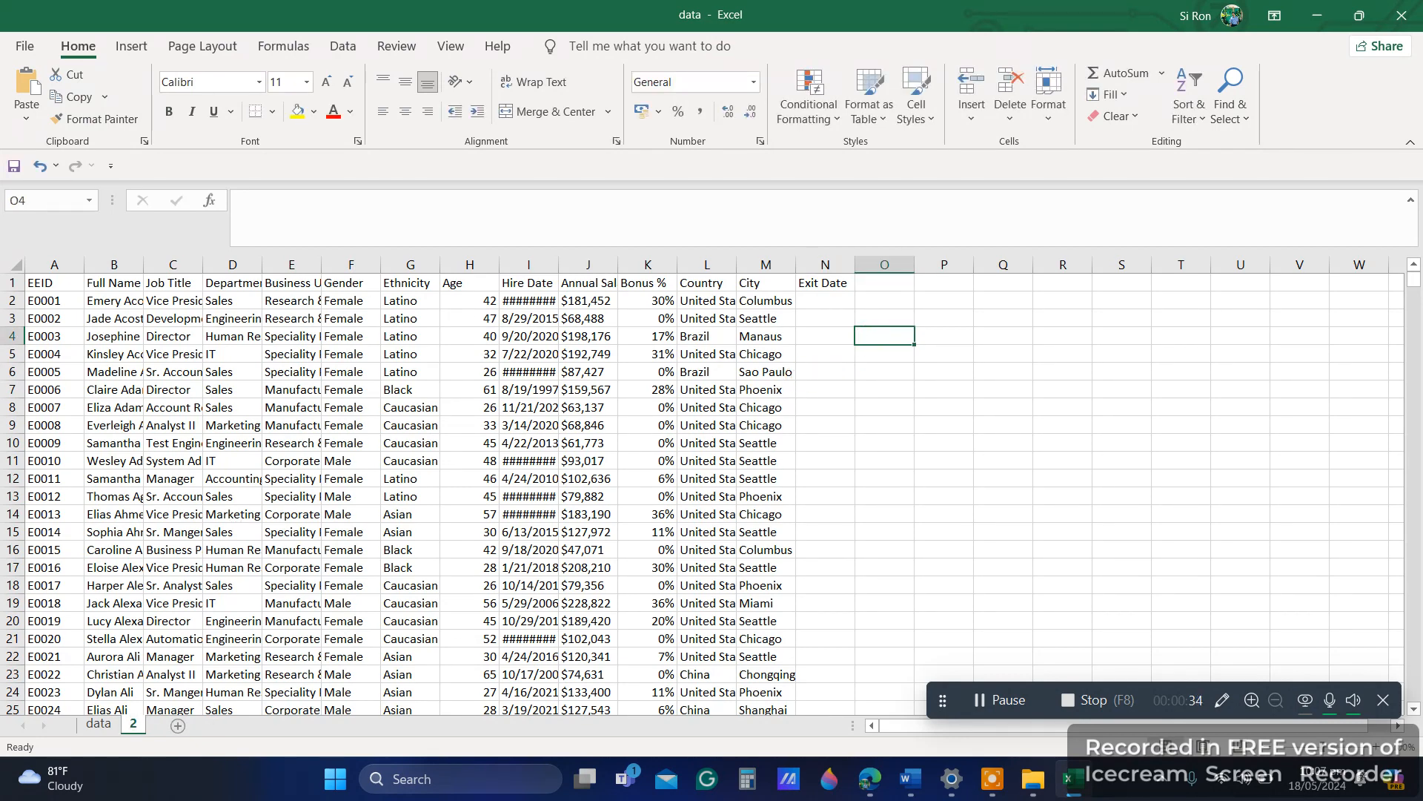
- Hide columns C through F, Job Title to Gender, and widen the Full Name column to fit the names
drag(172, 265, 348, 268)
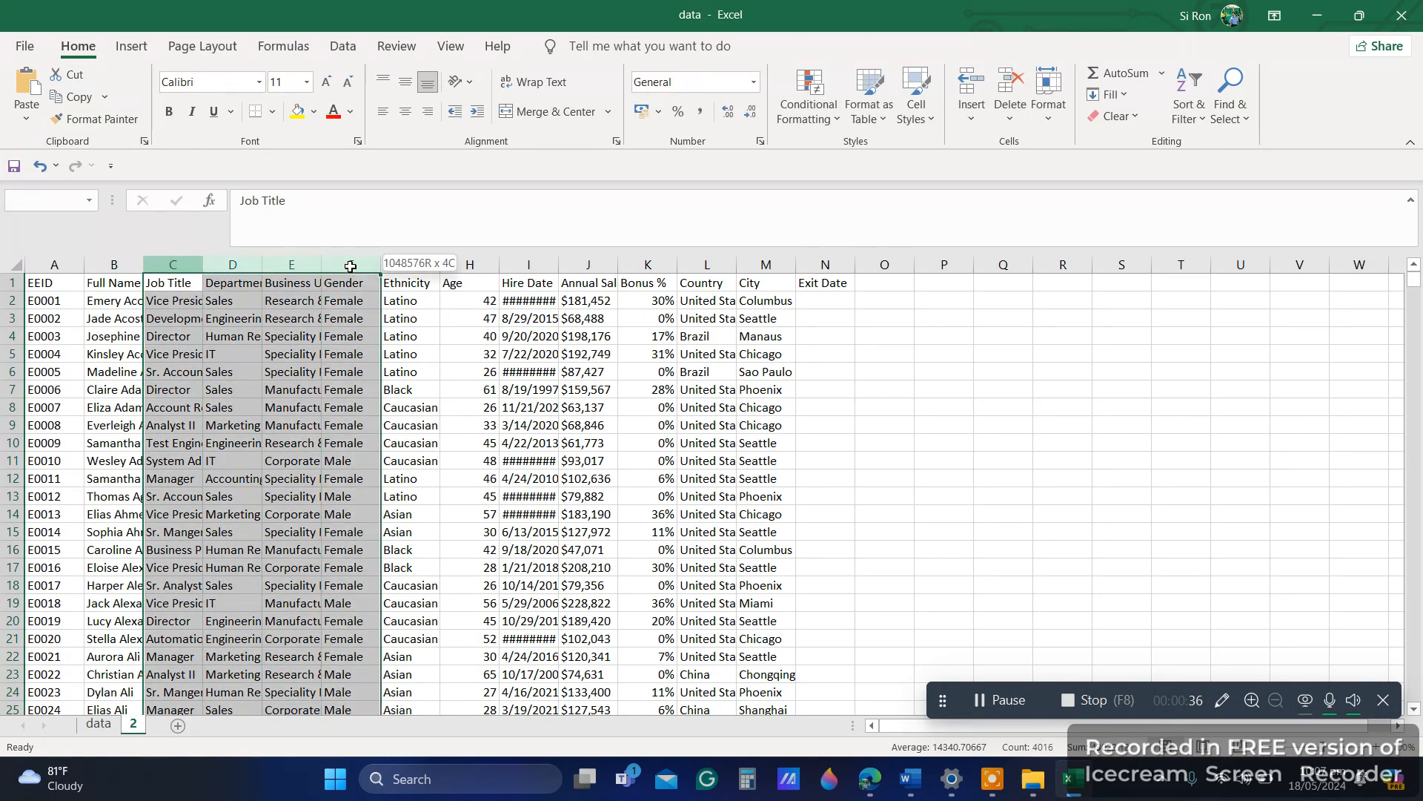
right_click(352, 269)
click(398, 559)
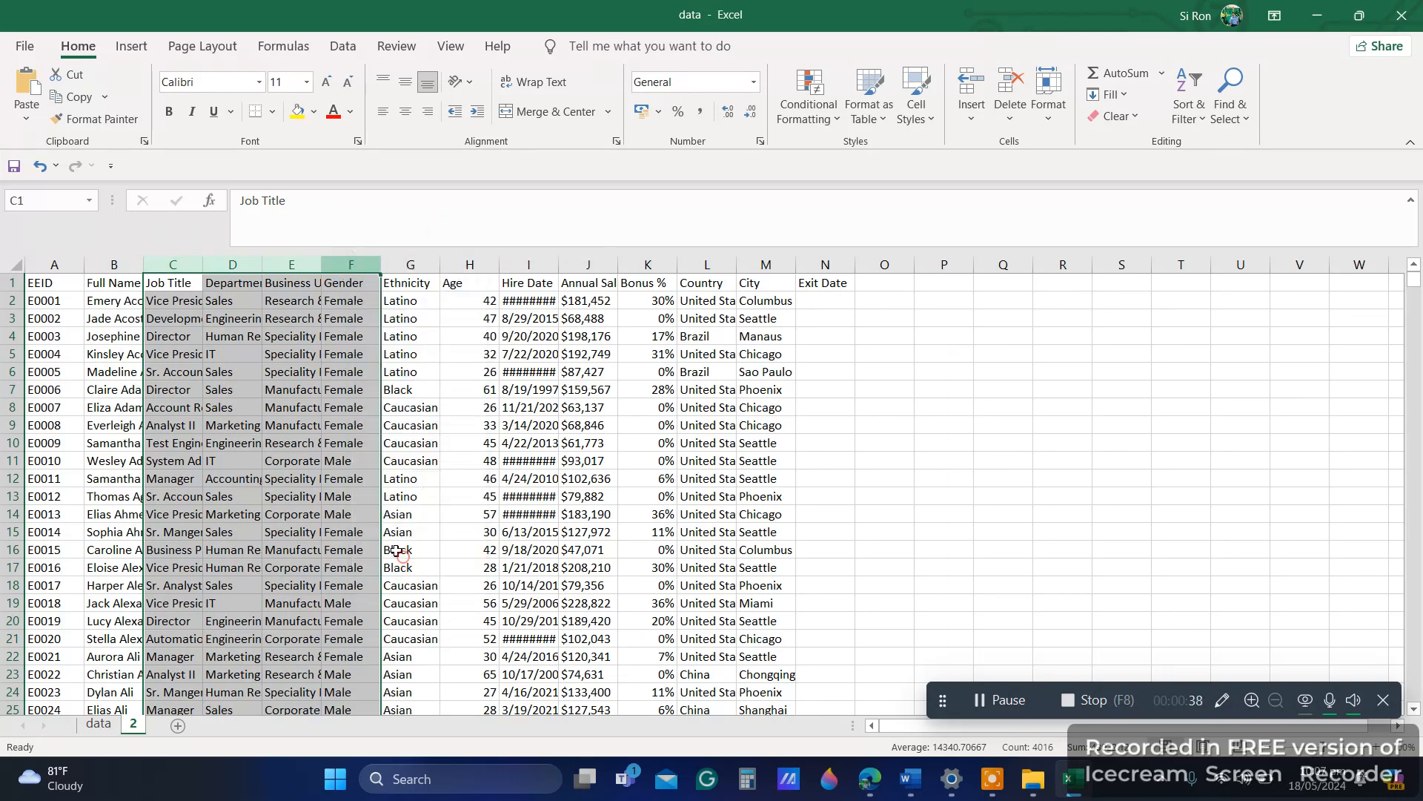
drag(135, 271, 215, 271)
- Hide columns H through M, from Age to City
drag(304, 266, 601, 265)
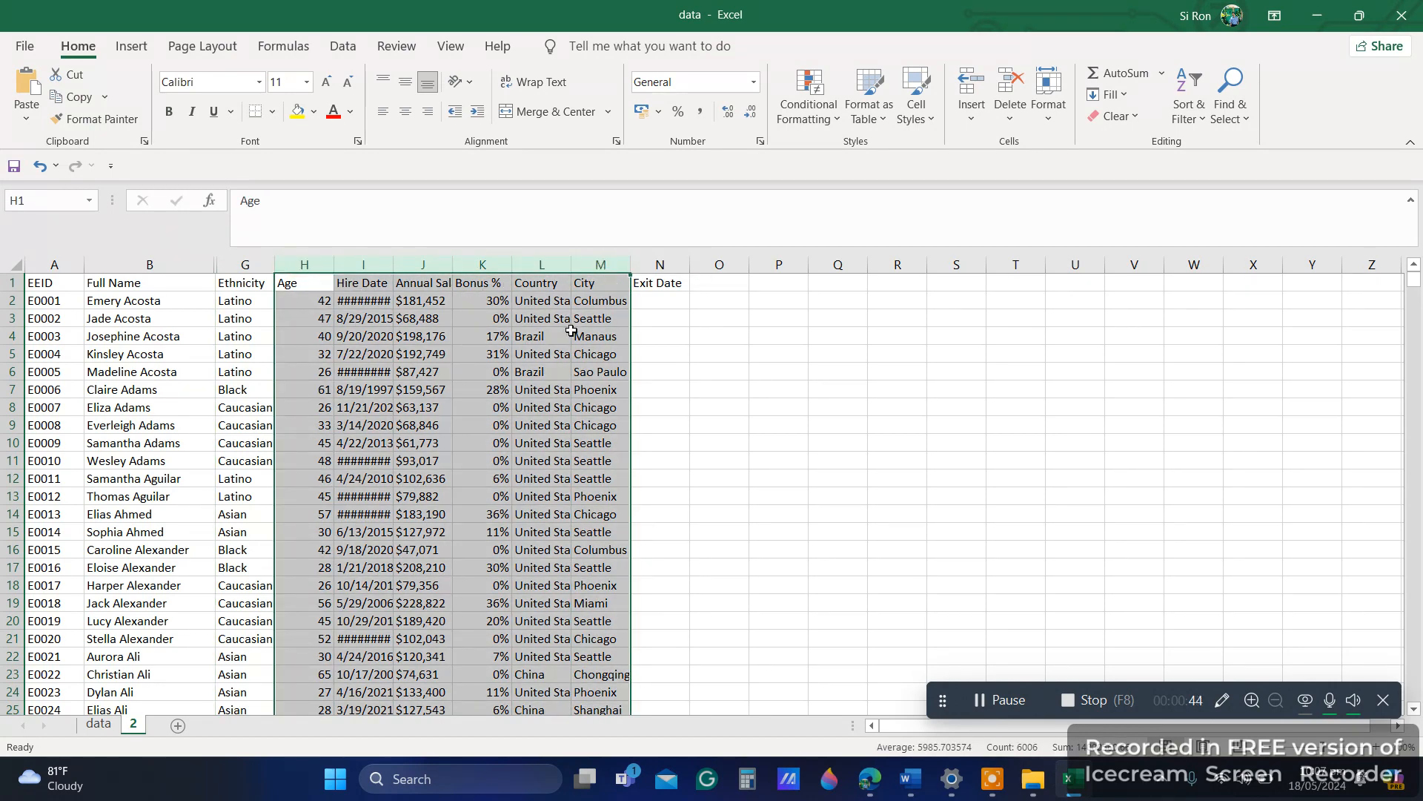
right_click(561, 267)
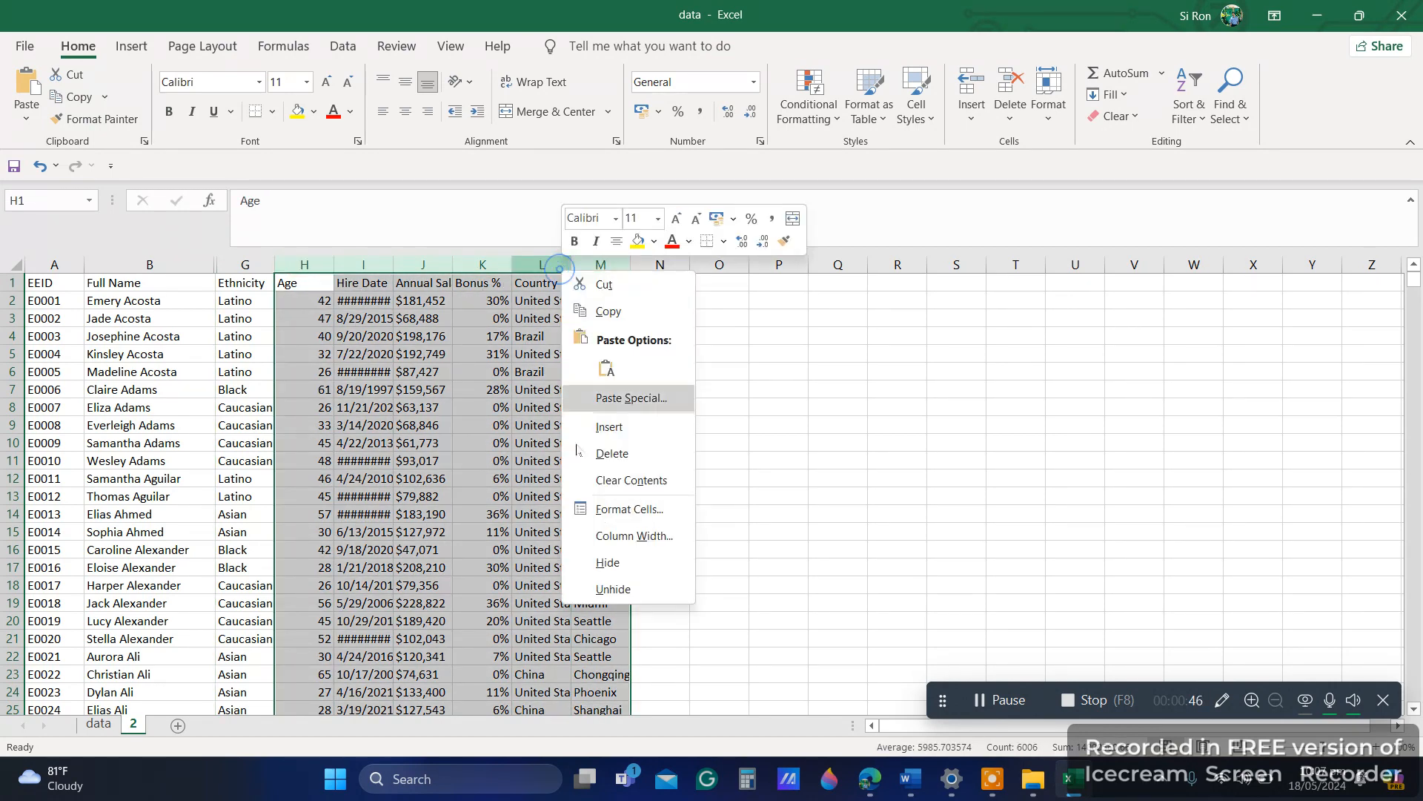
click(608, 562)
- Enter the heading "Employees Ethnicity in Percentage" in cell P3
click(398, 326)
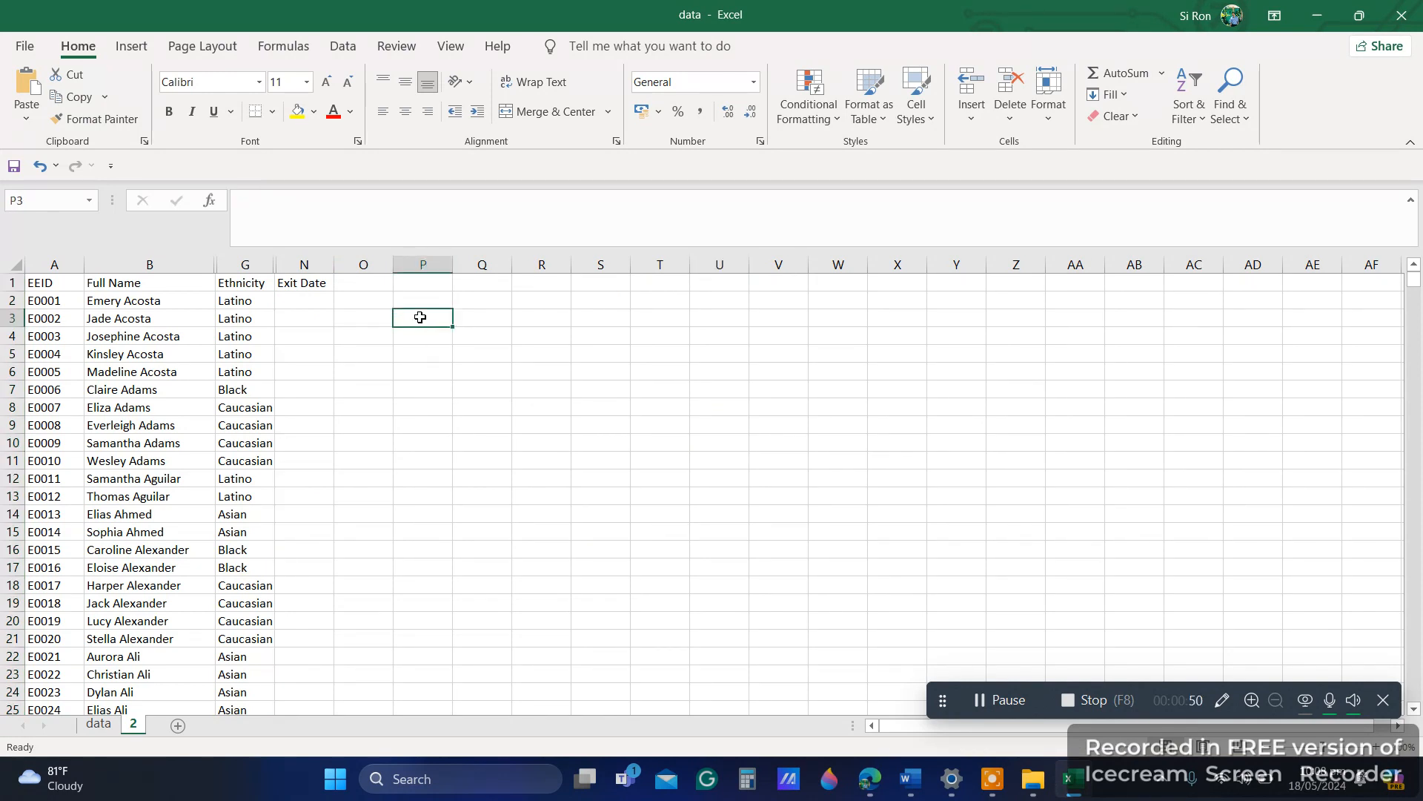
text(E)
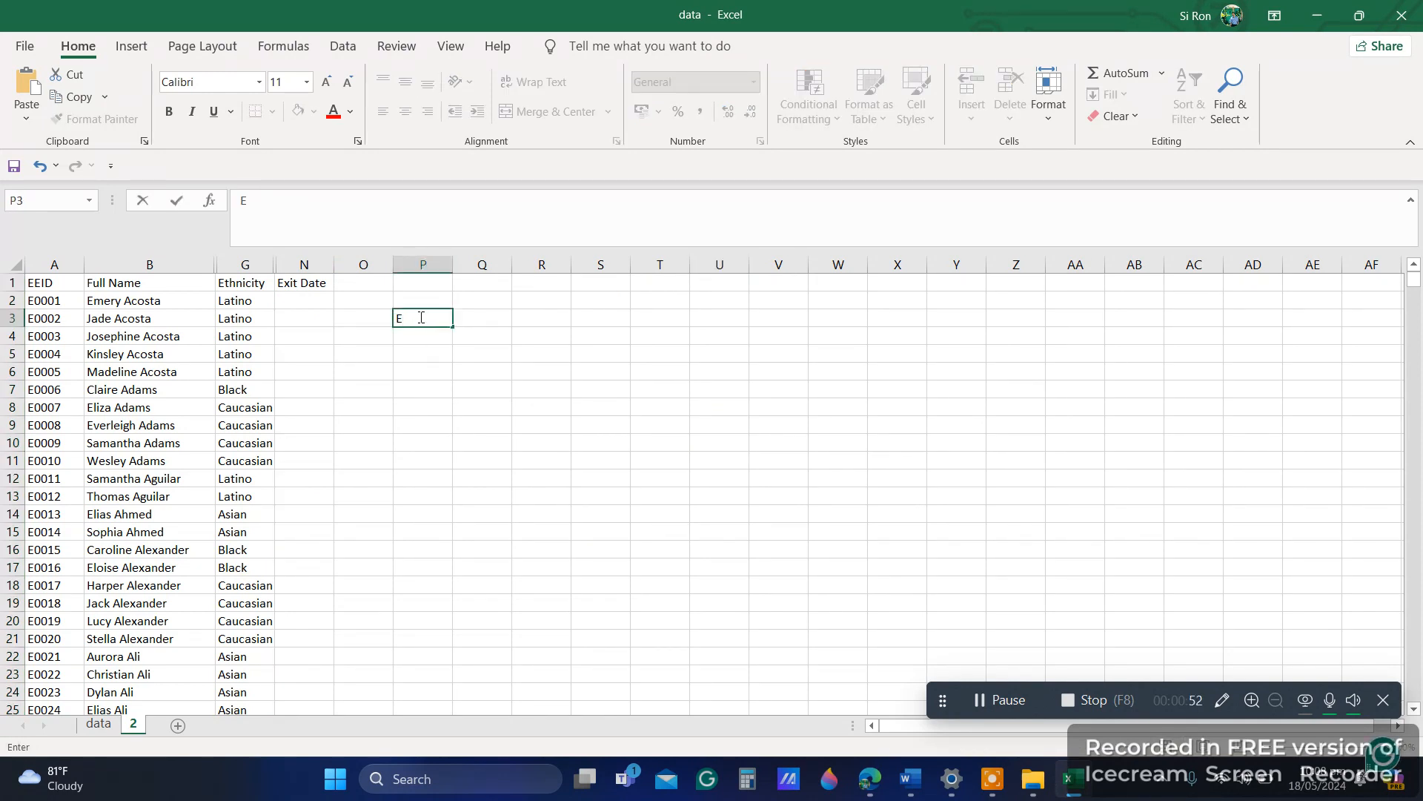
text(mplo)
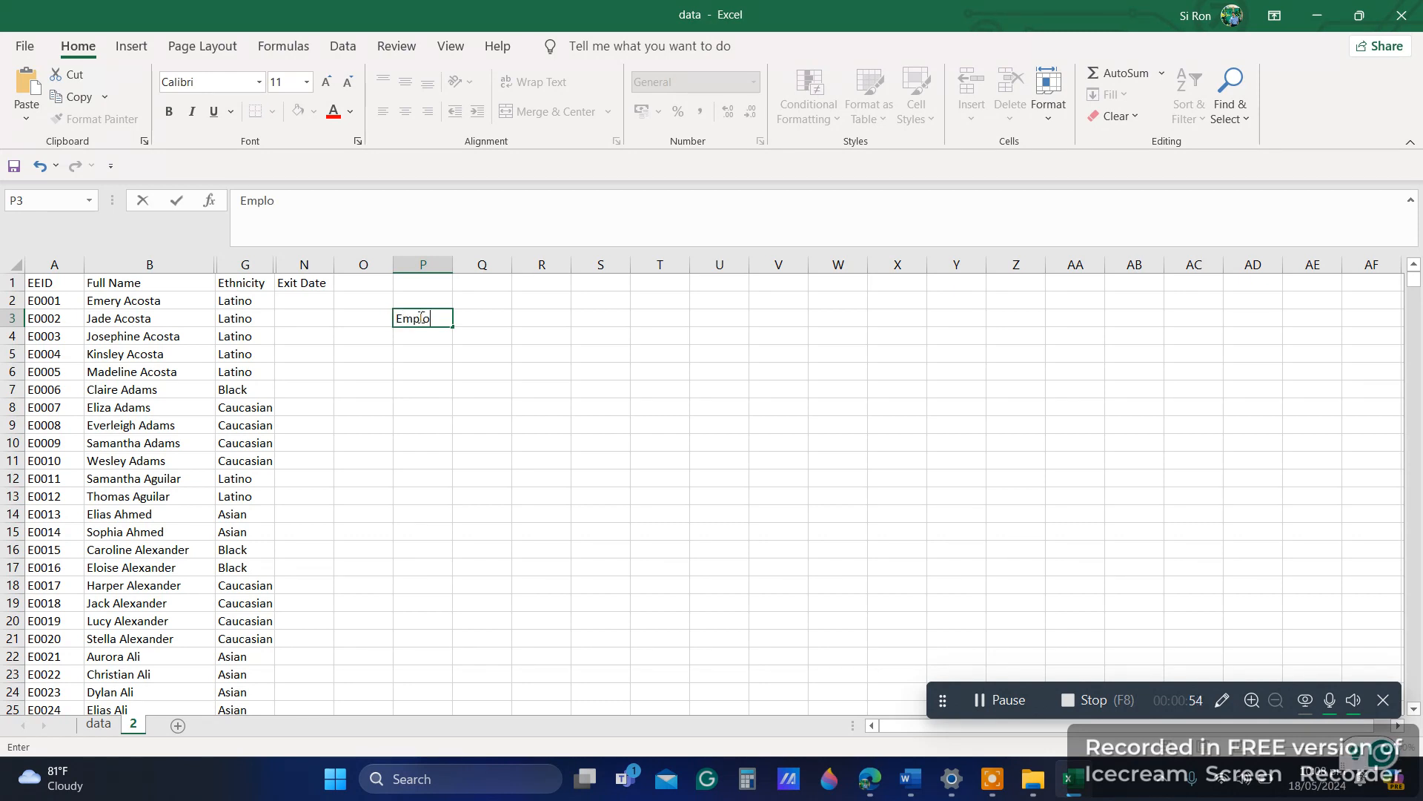
text(yee')
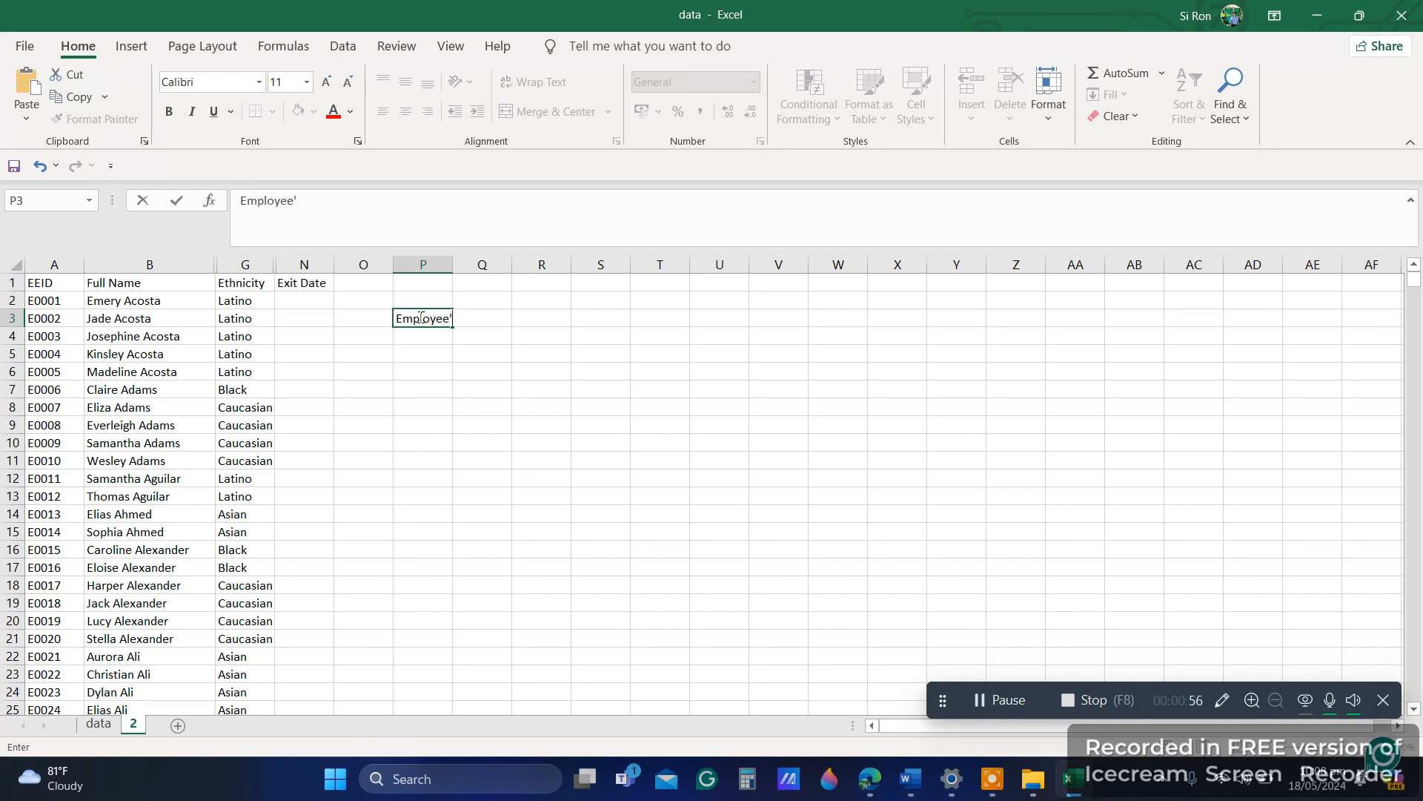
key(BackSpace)
text(s Ethnicity in Pe rcentage)
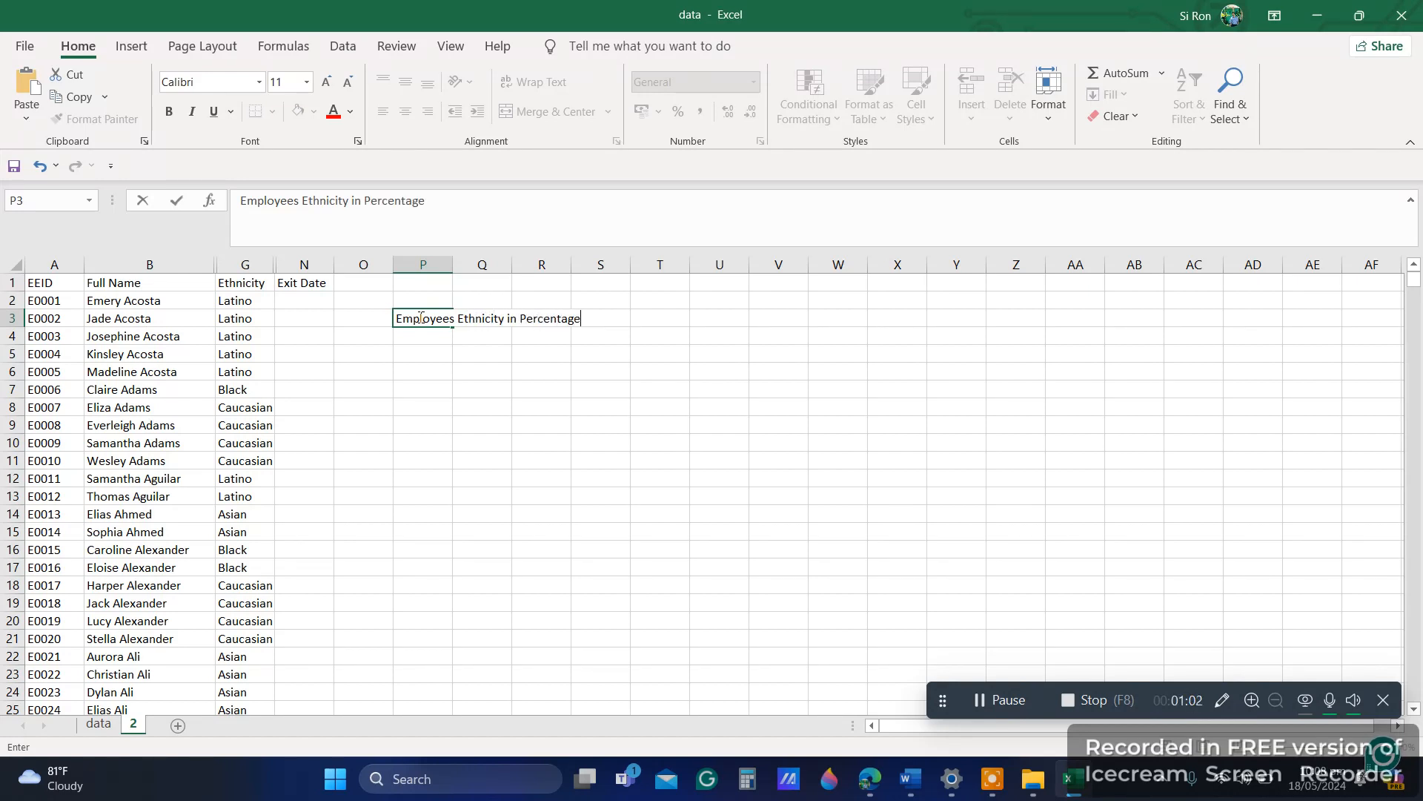
key(Return)
- List Asian, Latino, Black and Caucasian in cells P4 to P7 and widen column P slightly
text(Asi)
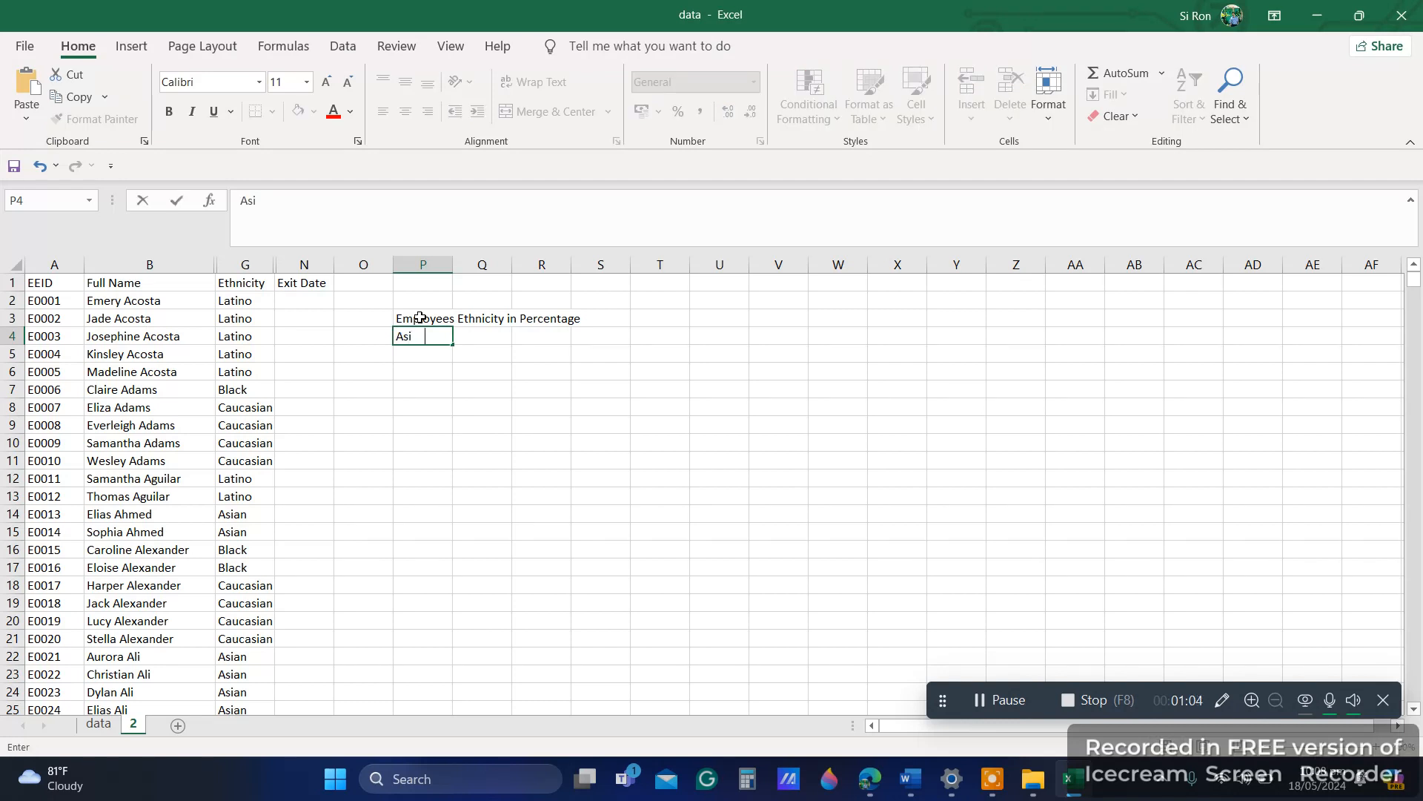
text(an)
key(Return)
text(Latino)
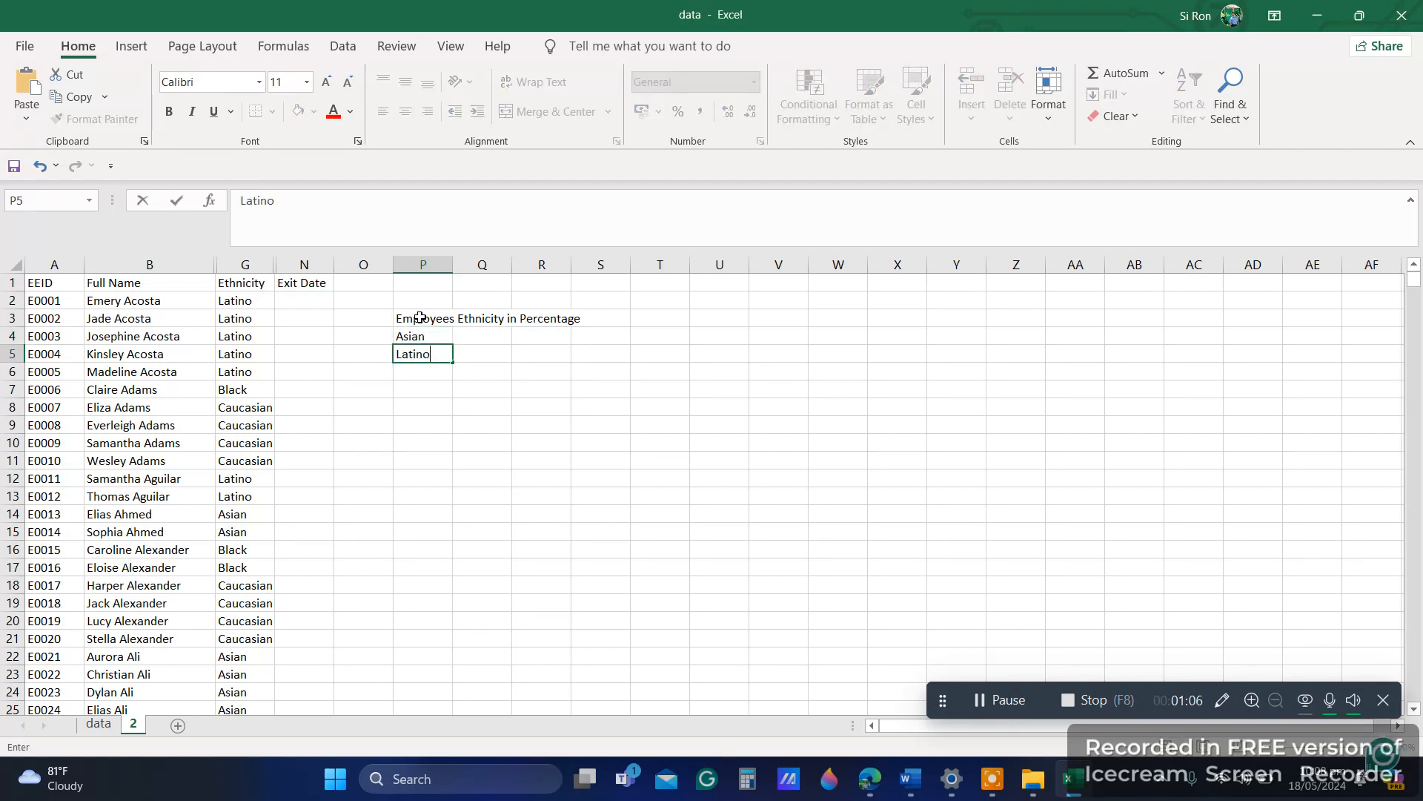
key(Return)
text(Black)
key(Return)
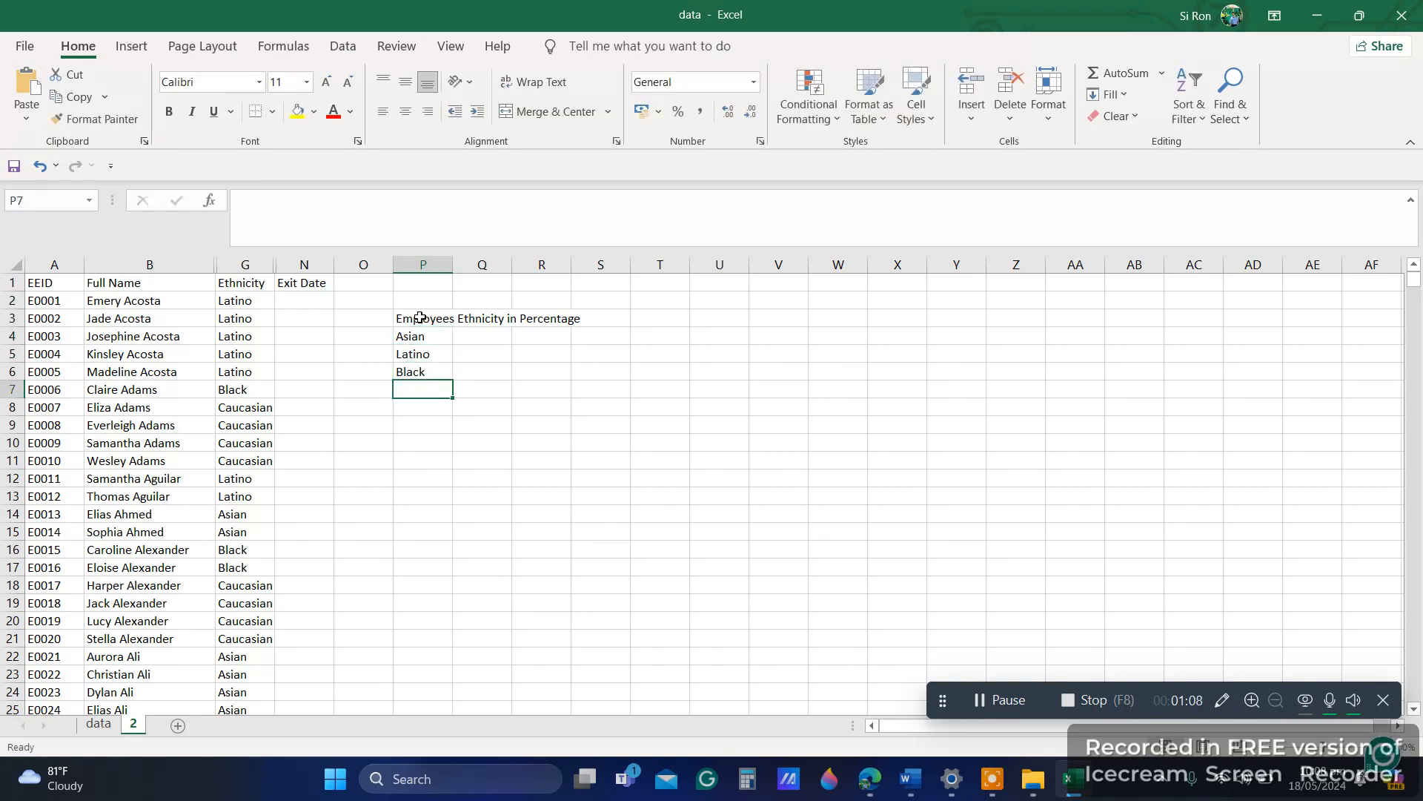
text(Ca)
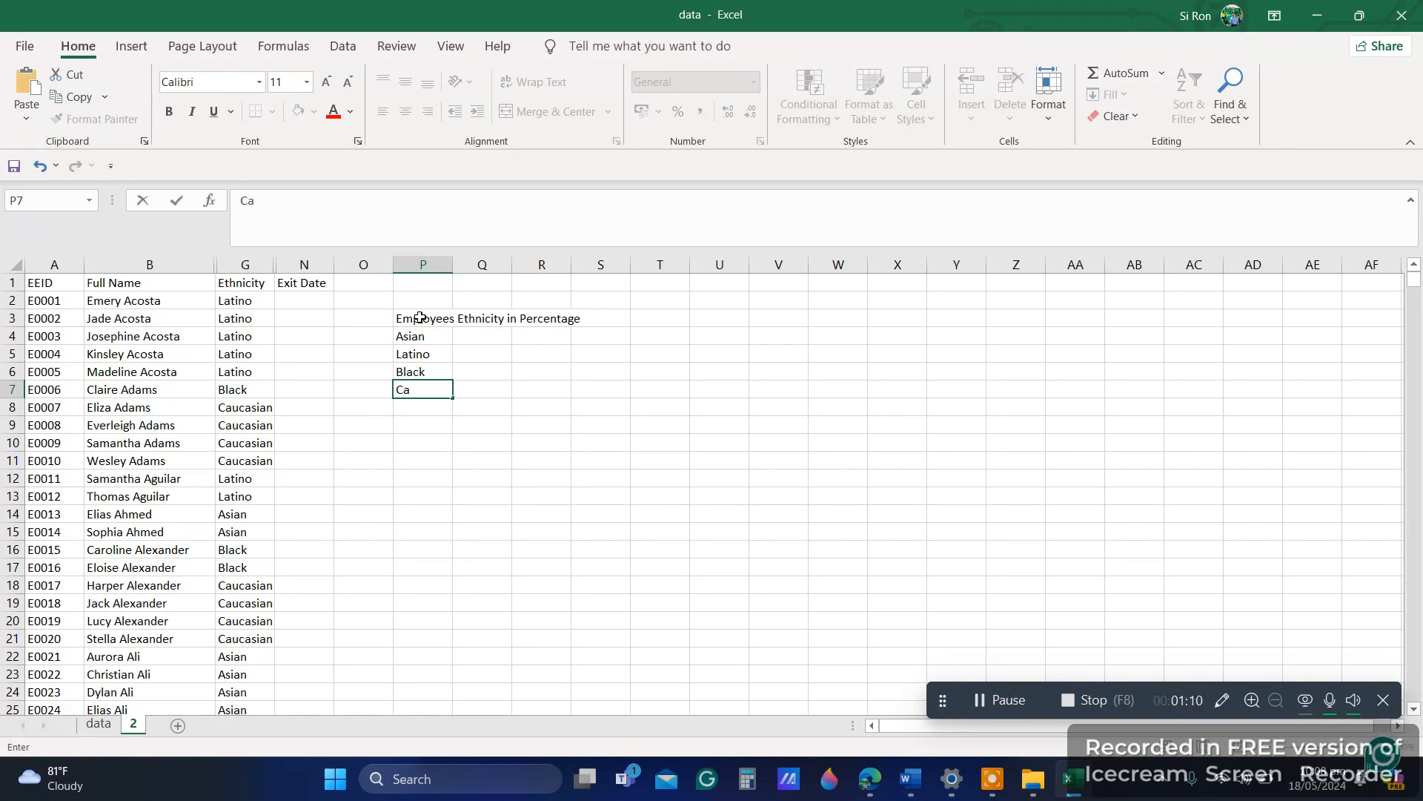
text(ucasian)
key(Return)
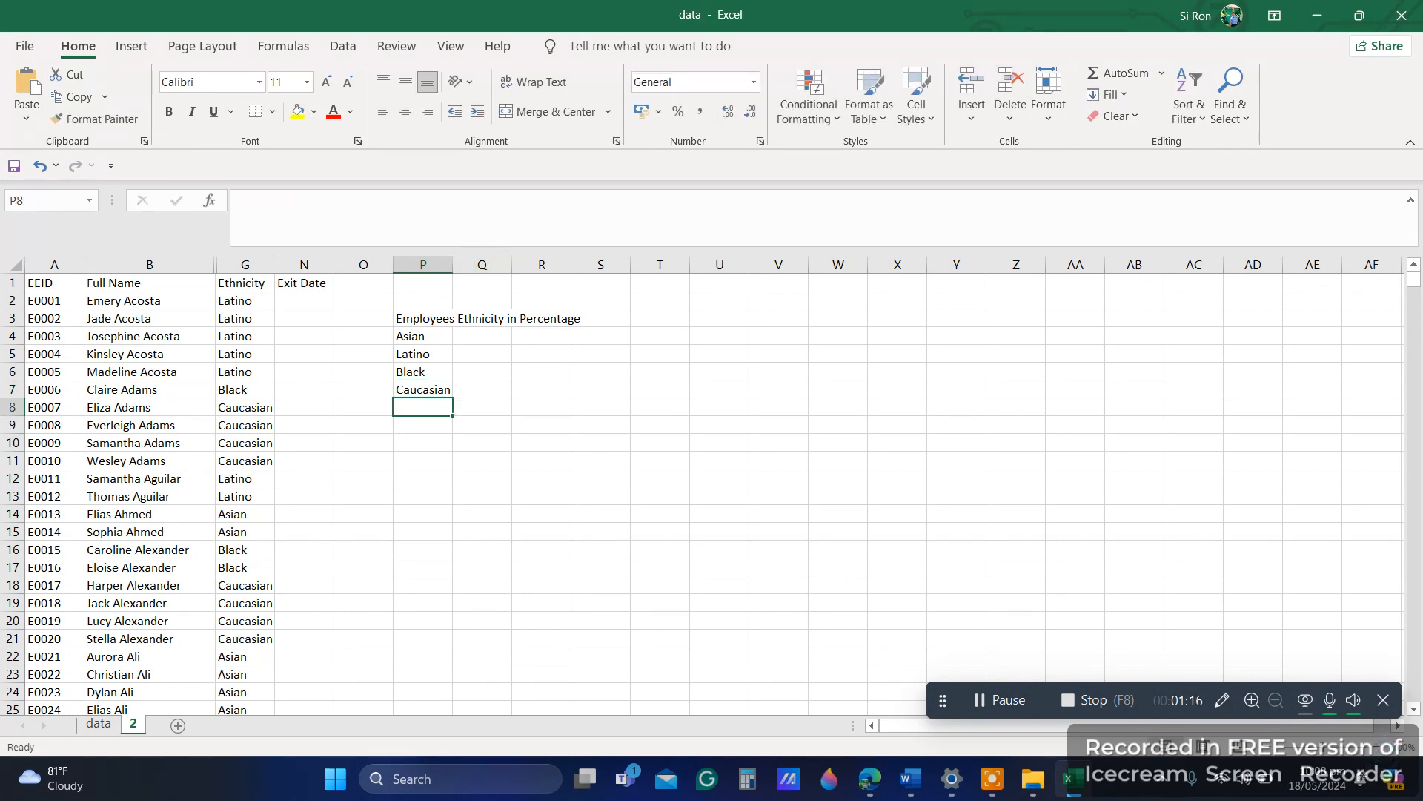
drag(453, 264, 472, 265)
- Enter the formula =COUNTIF(G:G,P4) in Q4 to count the Asian employees in the Ethnicity column
click(504, 338)
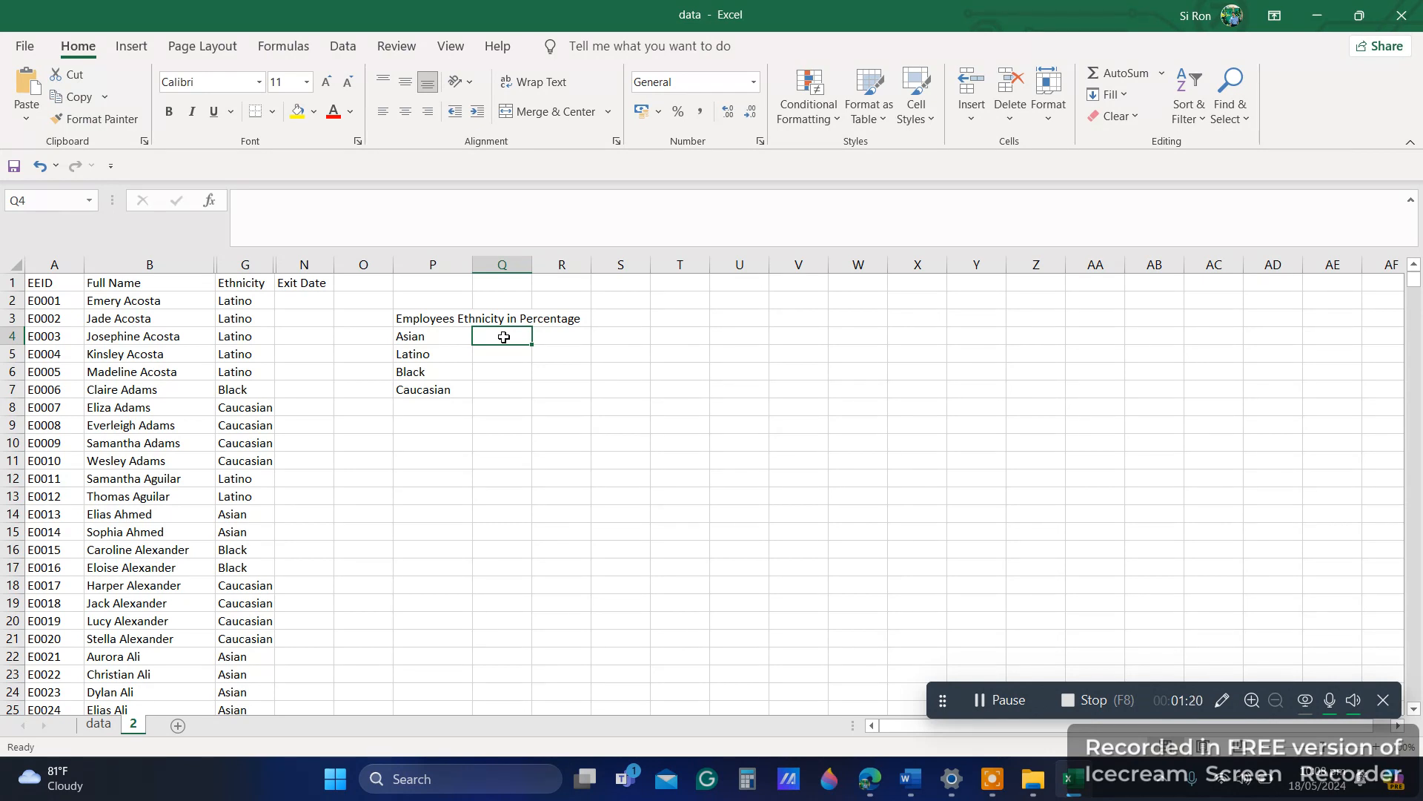
text(=count)
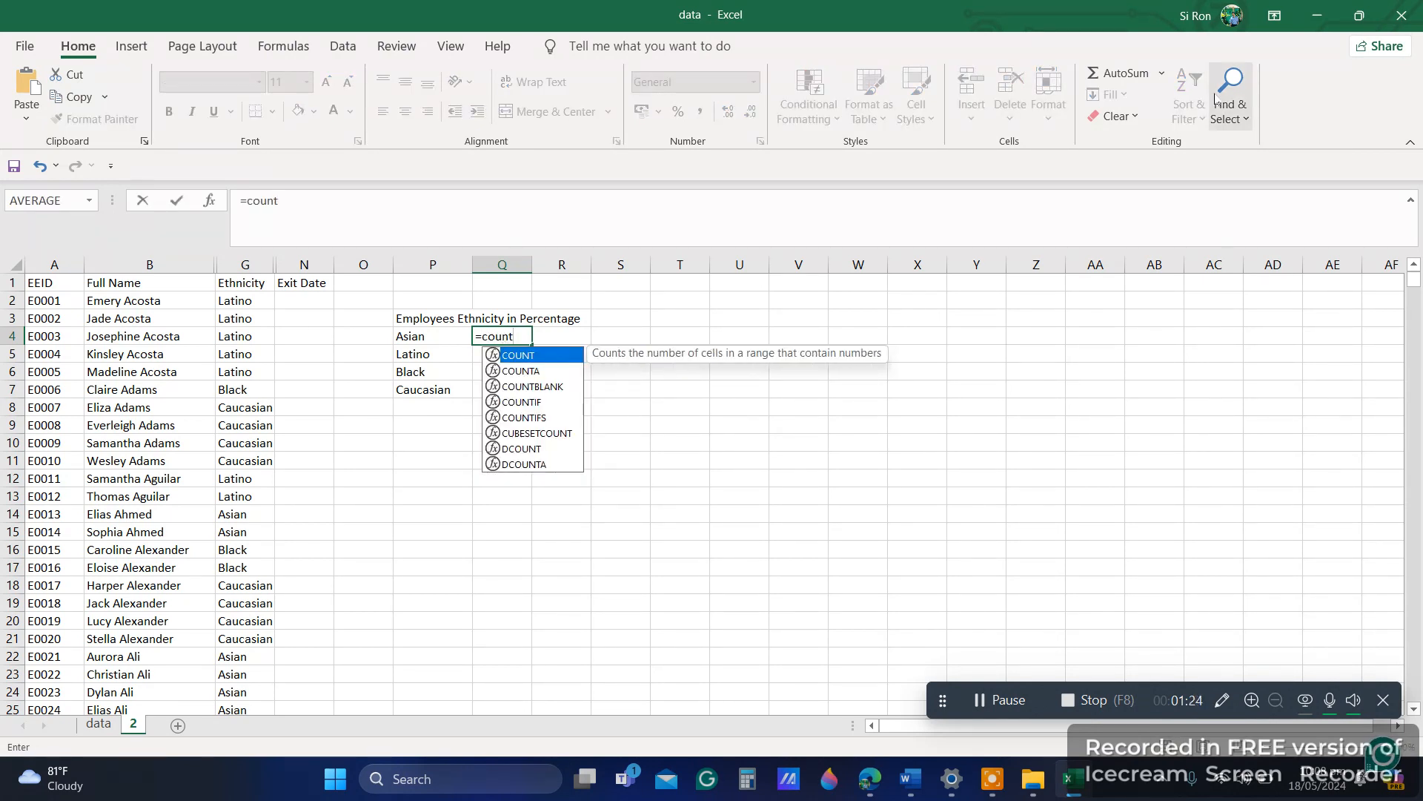
text(if)
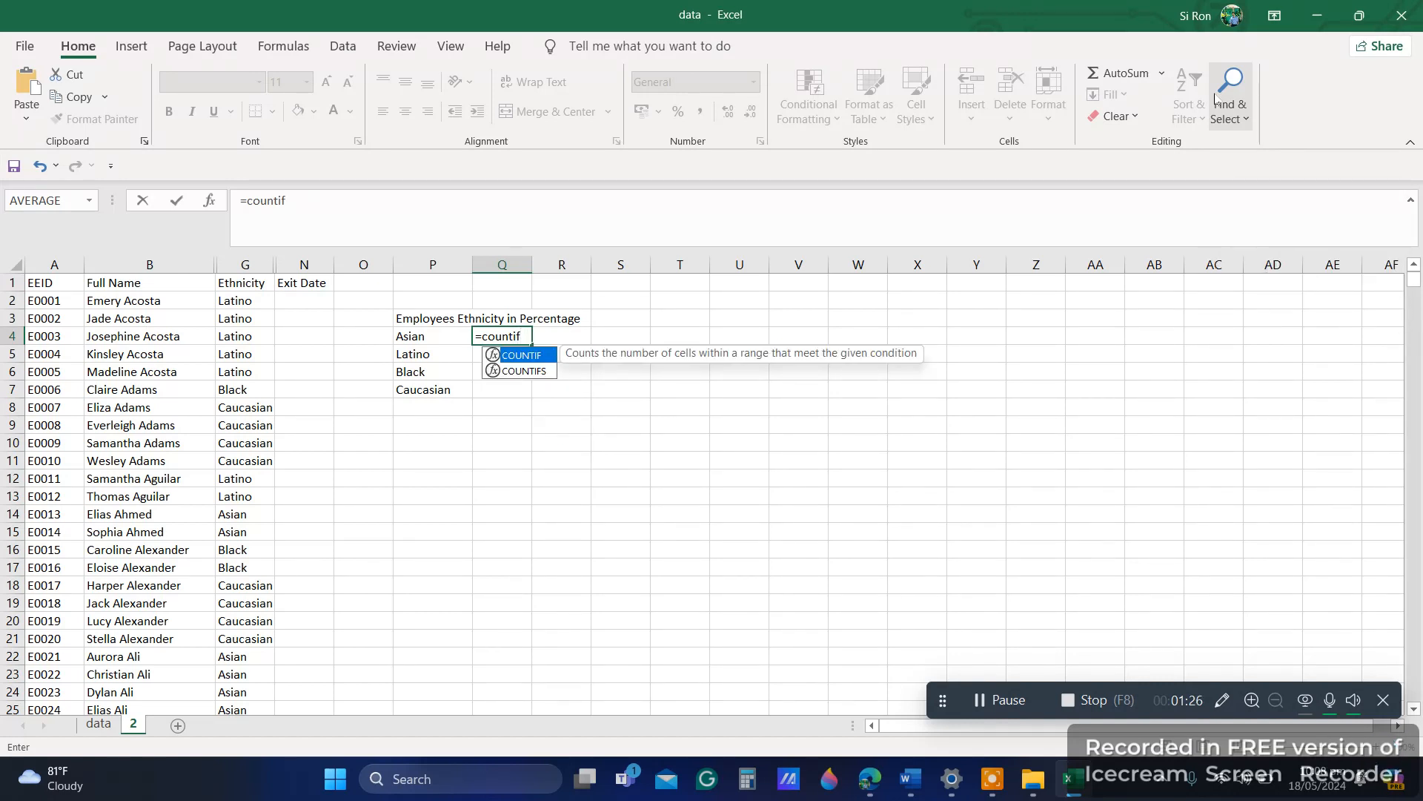
text(()
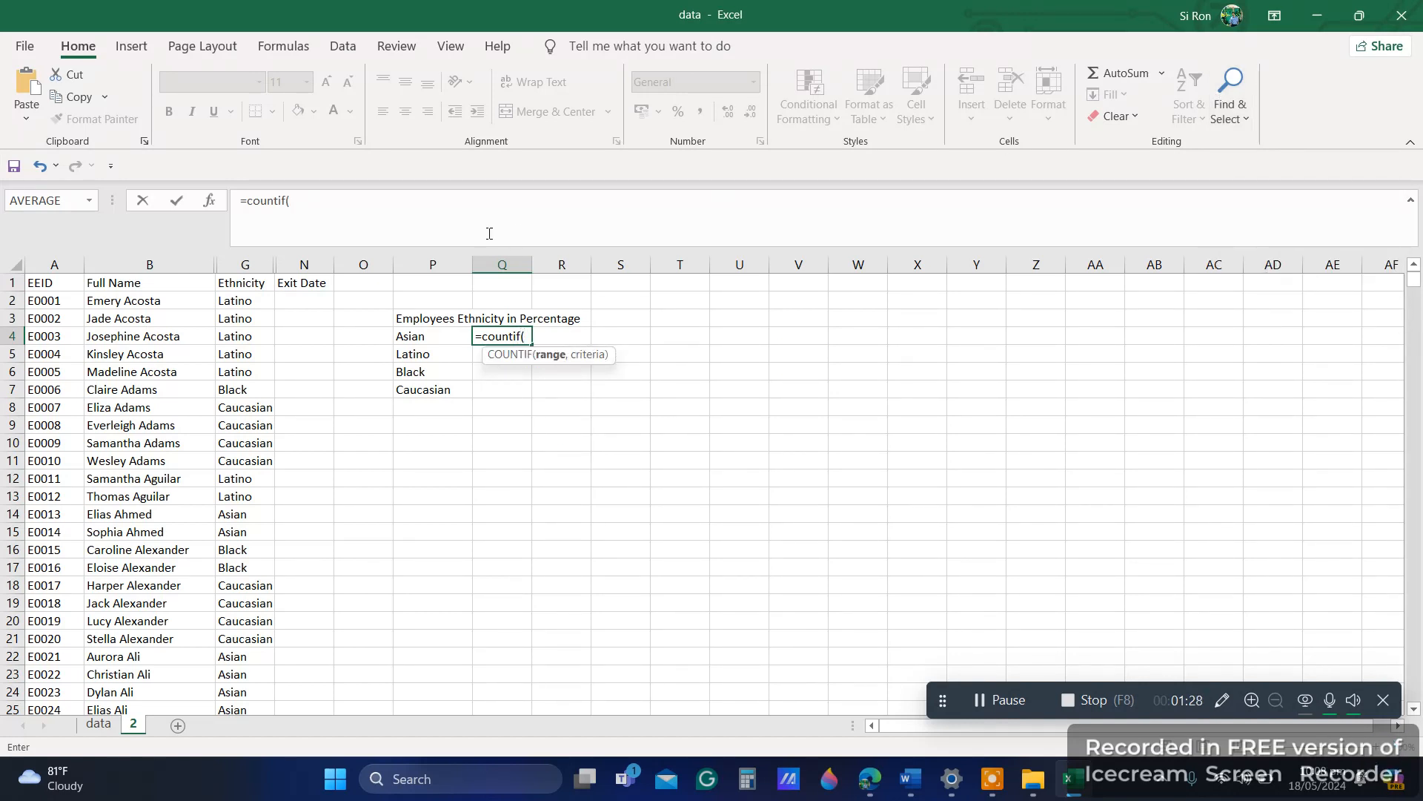
click(245, 265)
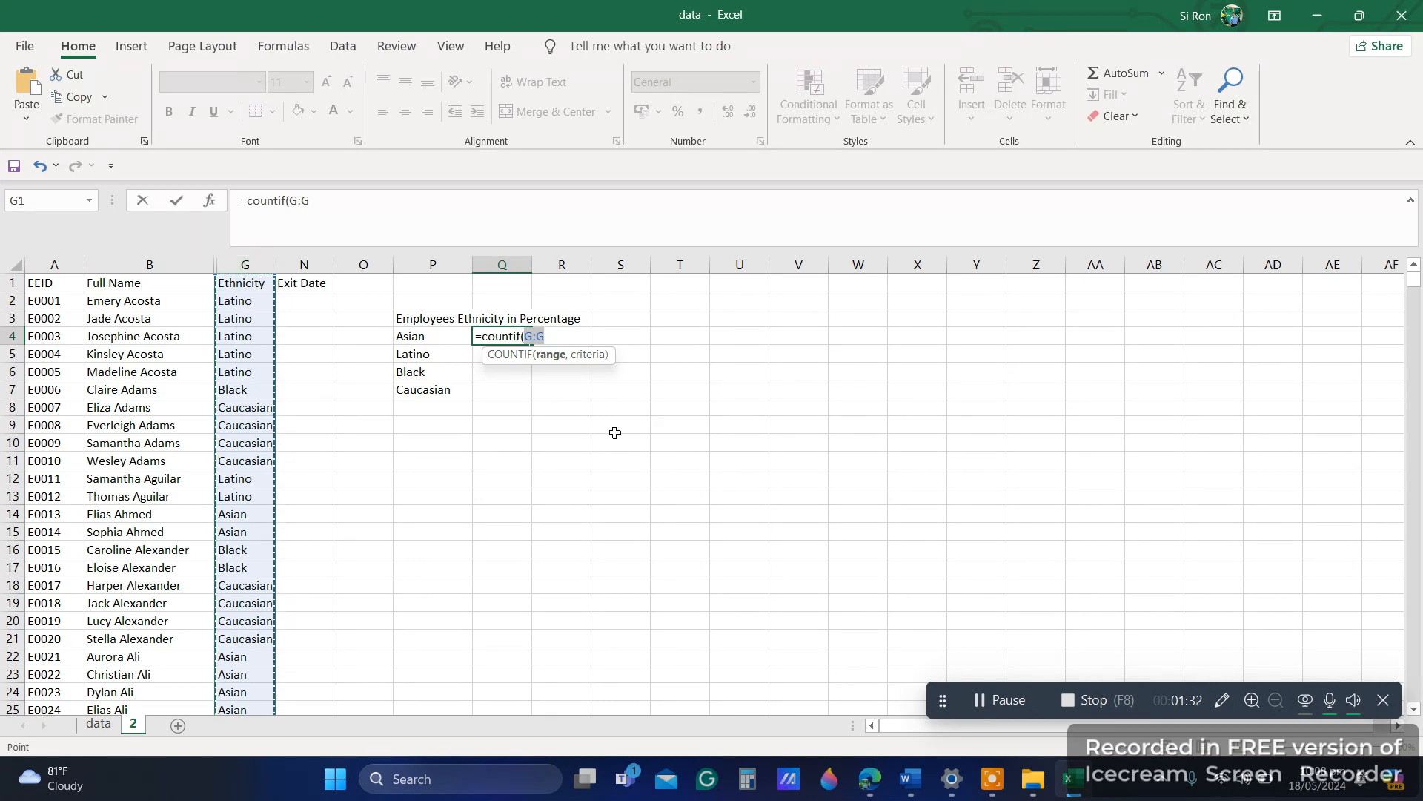
text(,)
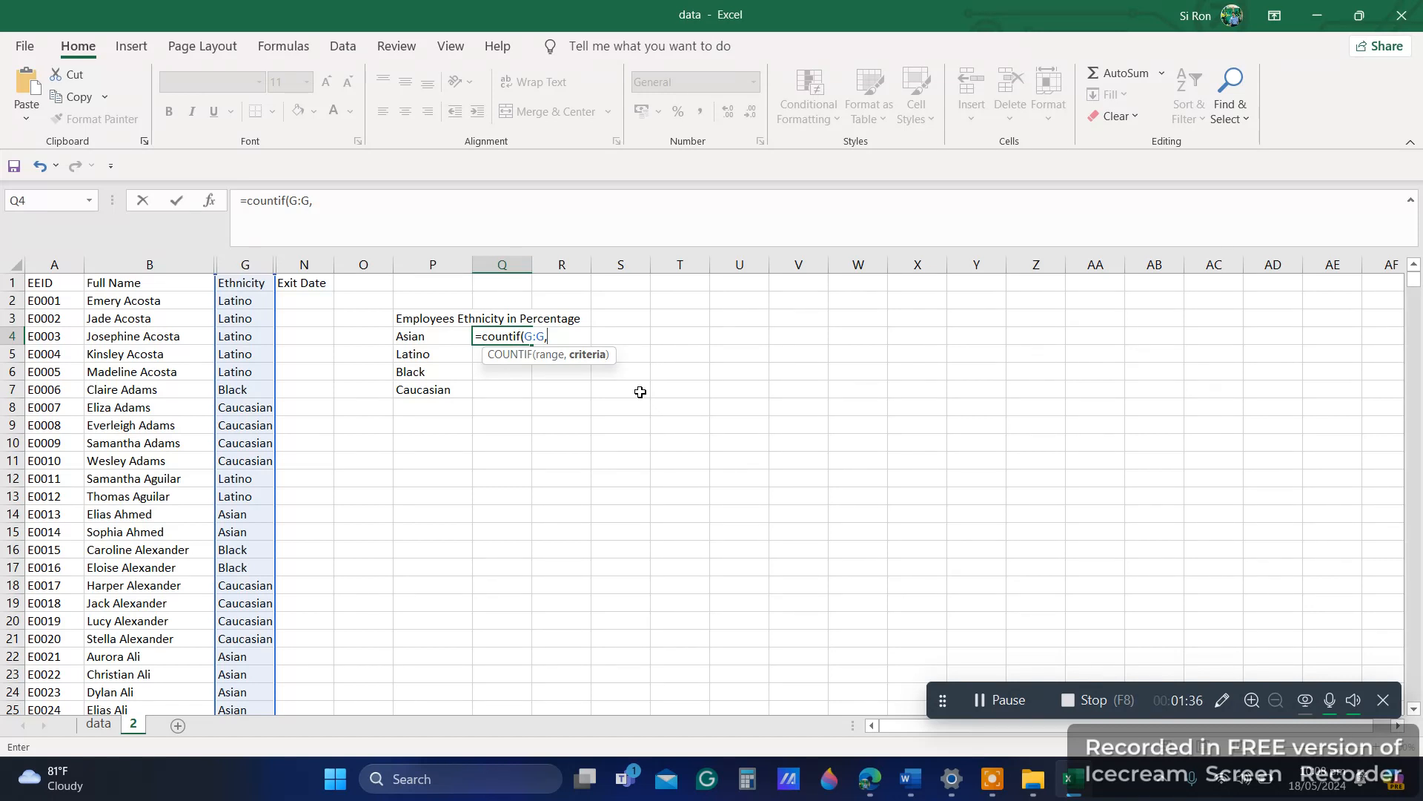
click(440, 339)
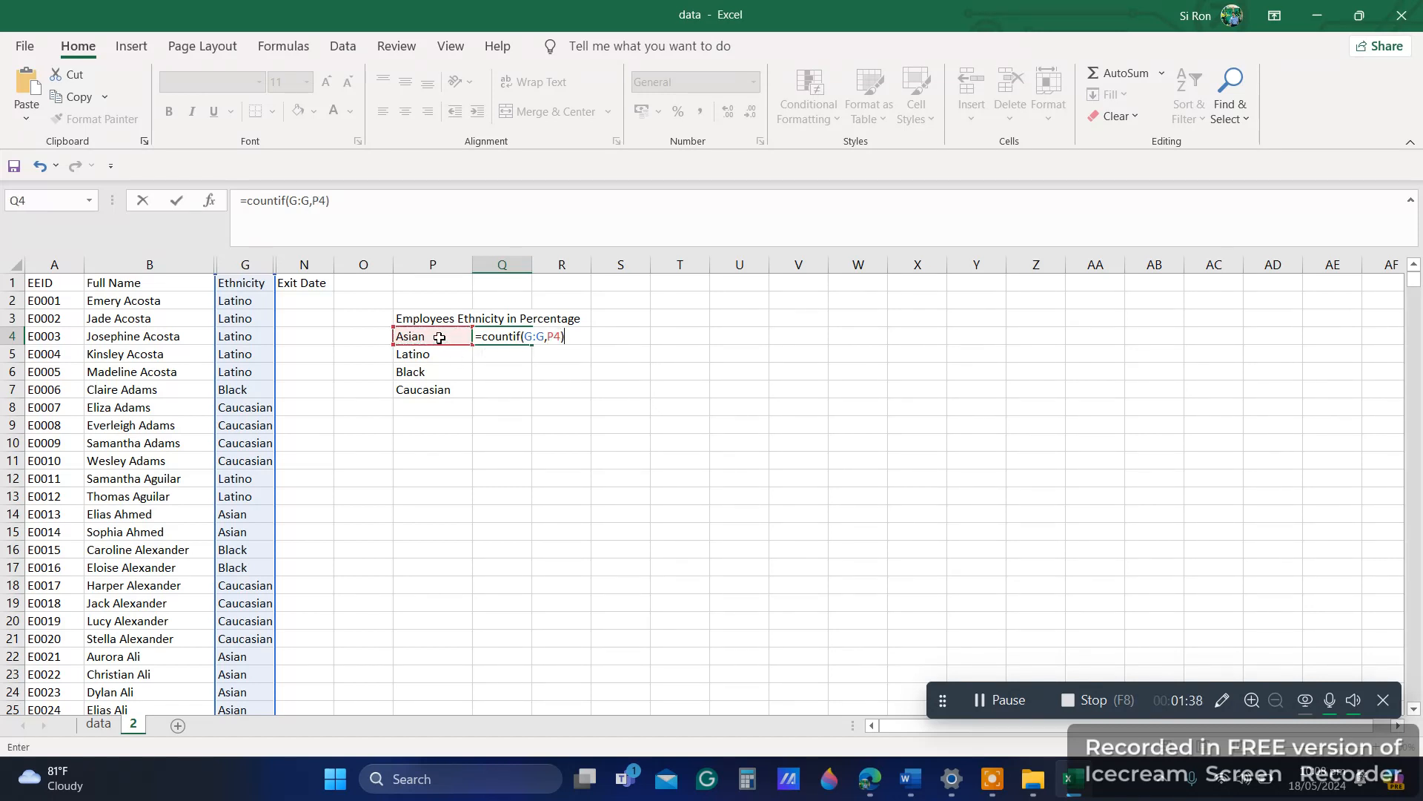
key(Return)
- Fill the COUNTIF formula from Q4 down to Q7 for the remaining ethnicities
click(514, 336)
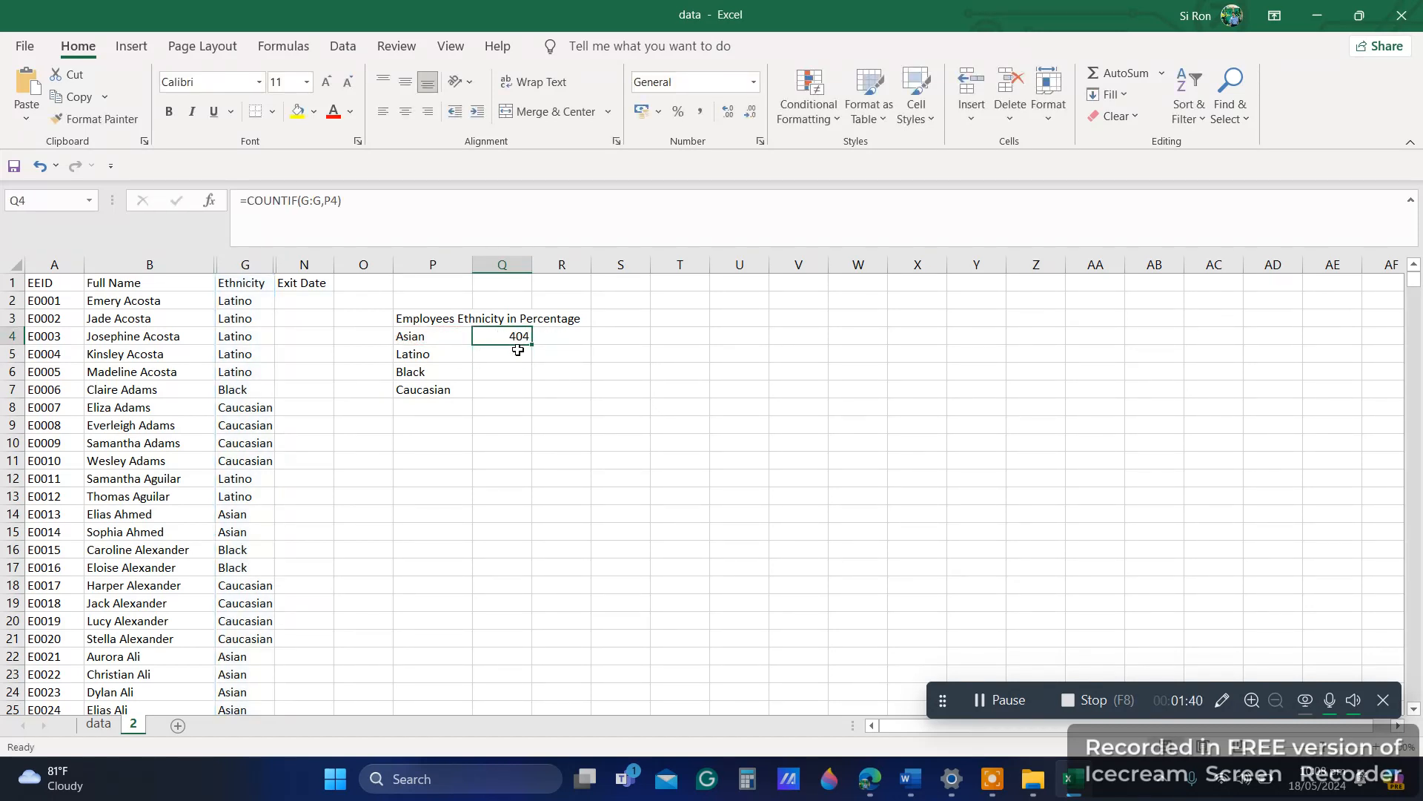
drag(532, 345, 534, 397)
click(571, 373)
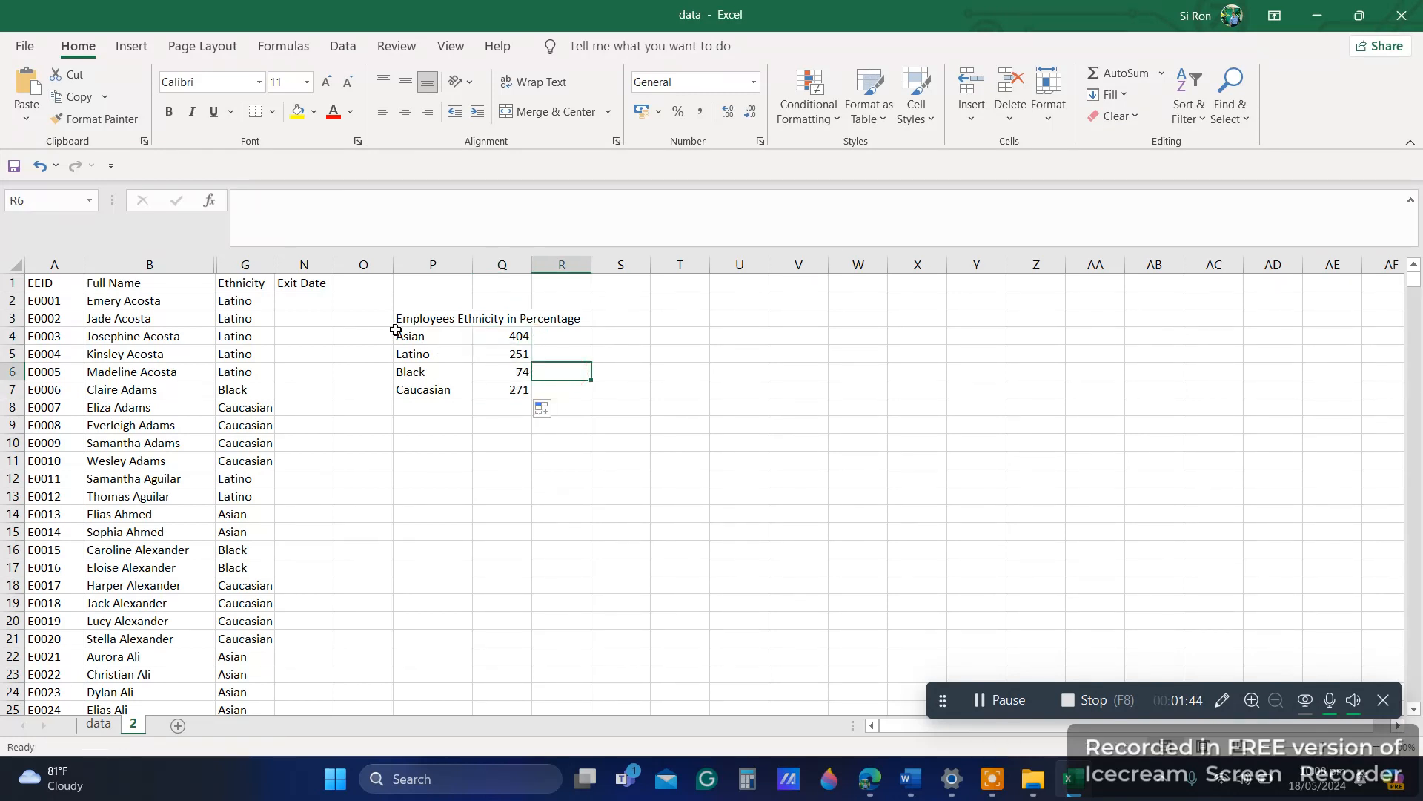
- Insert a 2-D clustered column chart from the ethnicity labels and counts in P4:Q7
drag(404, 335, 502, 389)
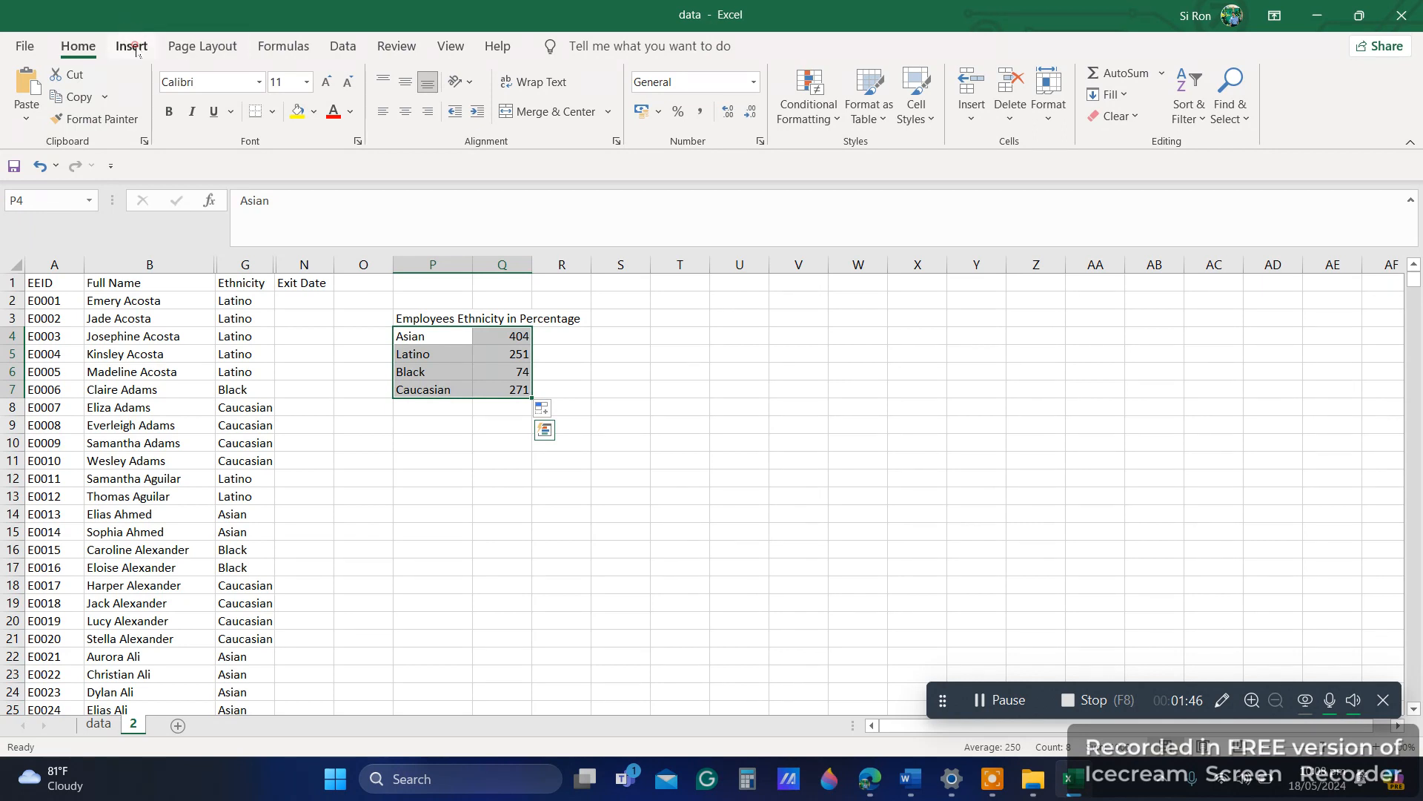
click(131, 46)
click(662, 73)
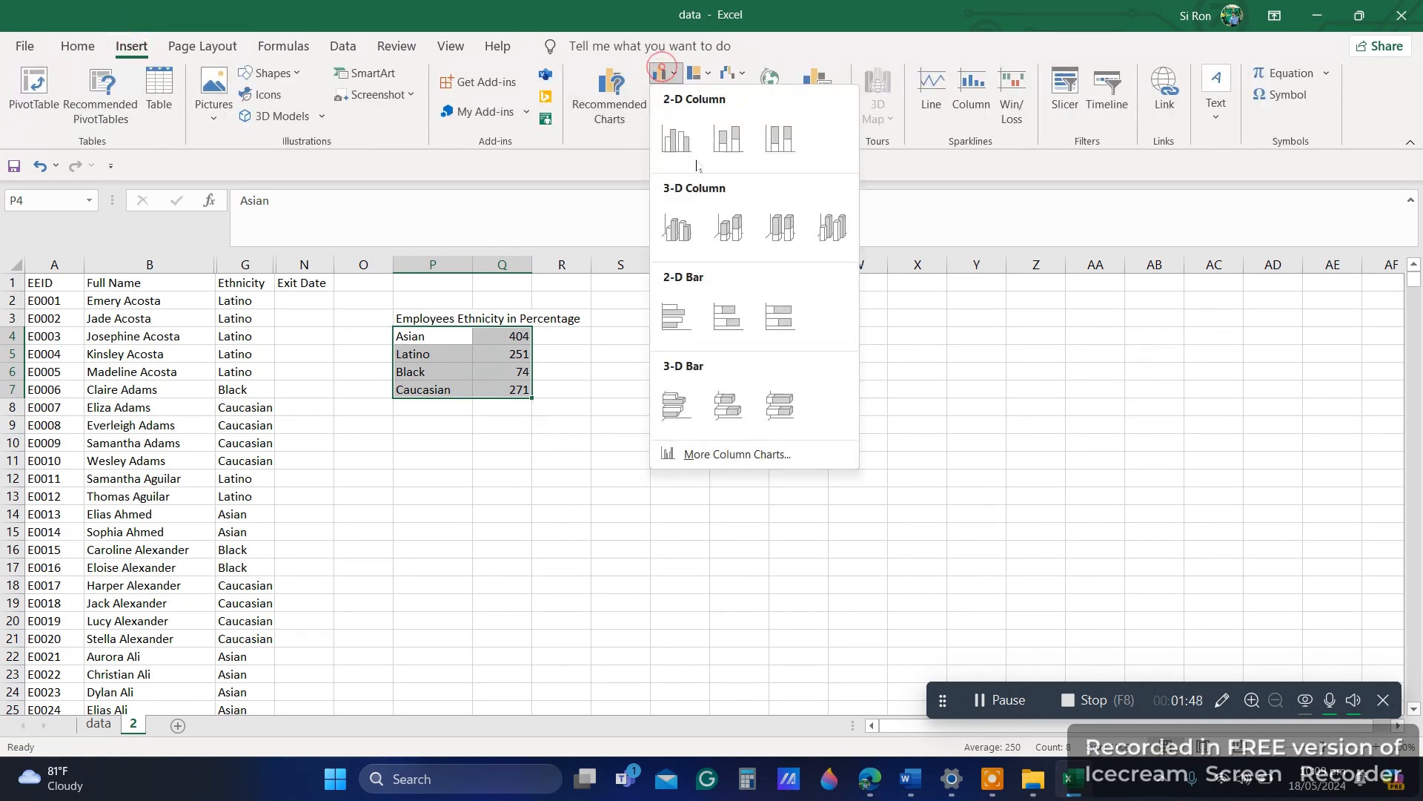
click(677, 138)
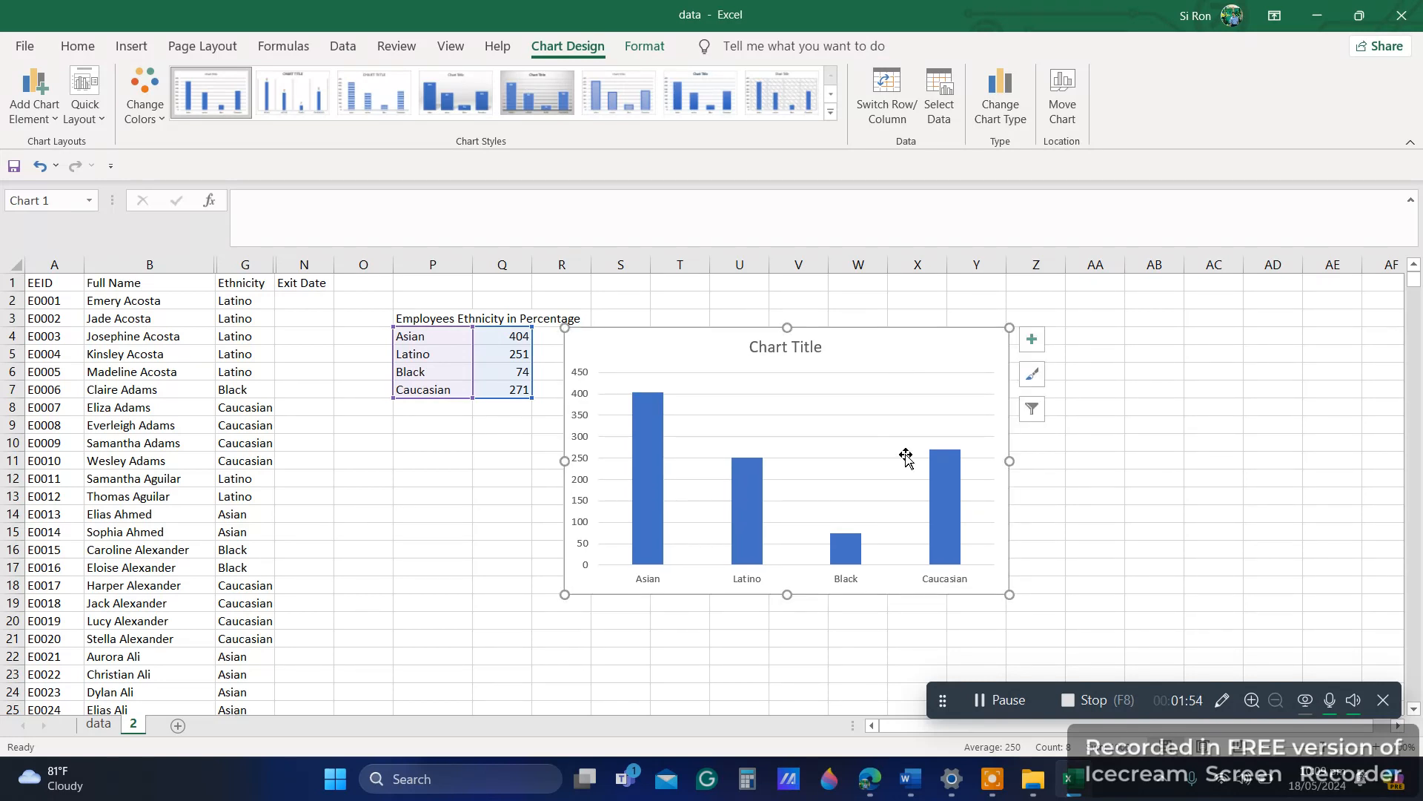
- Show axis titles and data labels on the ethnicity column chart, keeping its axes displayed
click(1032, 341)
click(1112, 367)
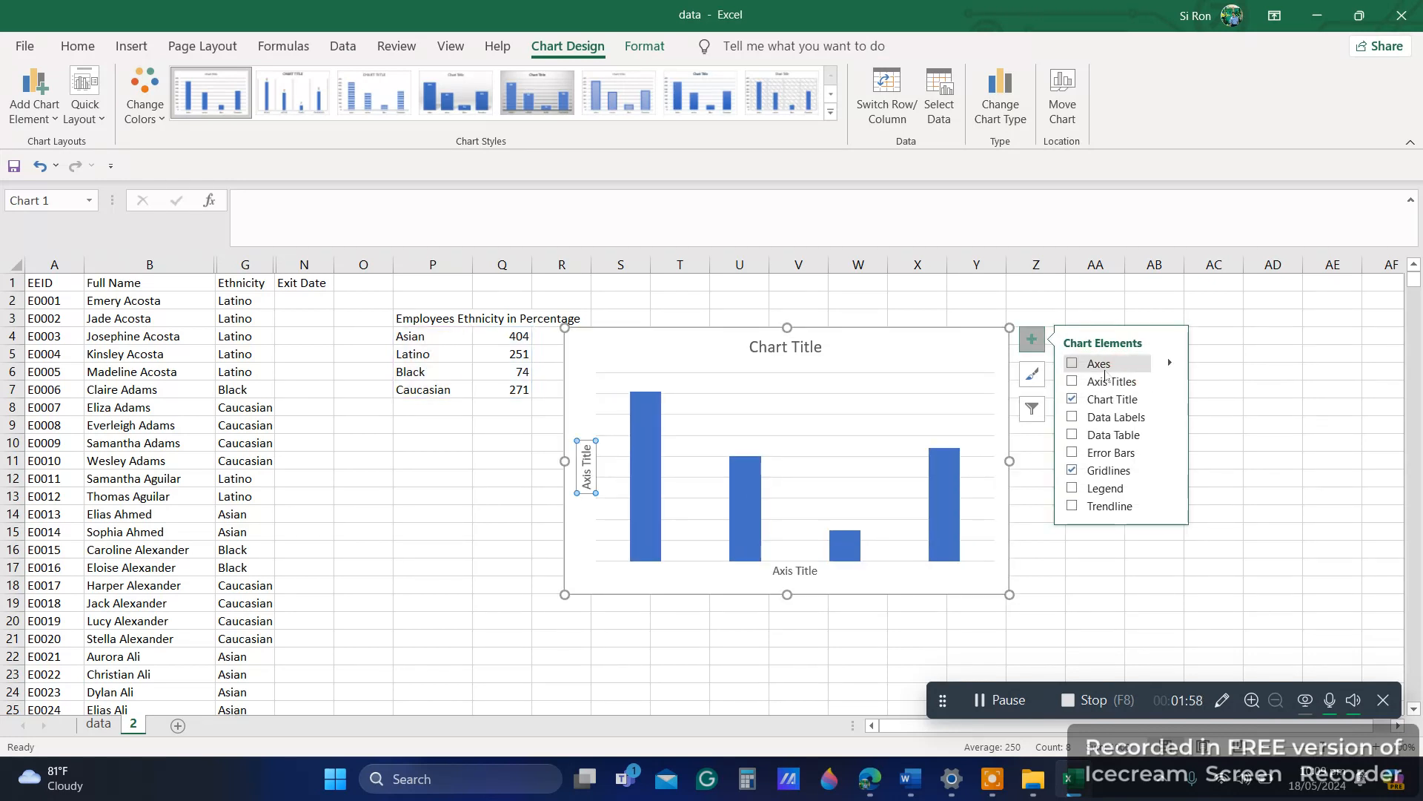
click(1099, 363)
click(1111, 381)
click(1103, 417)
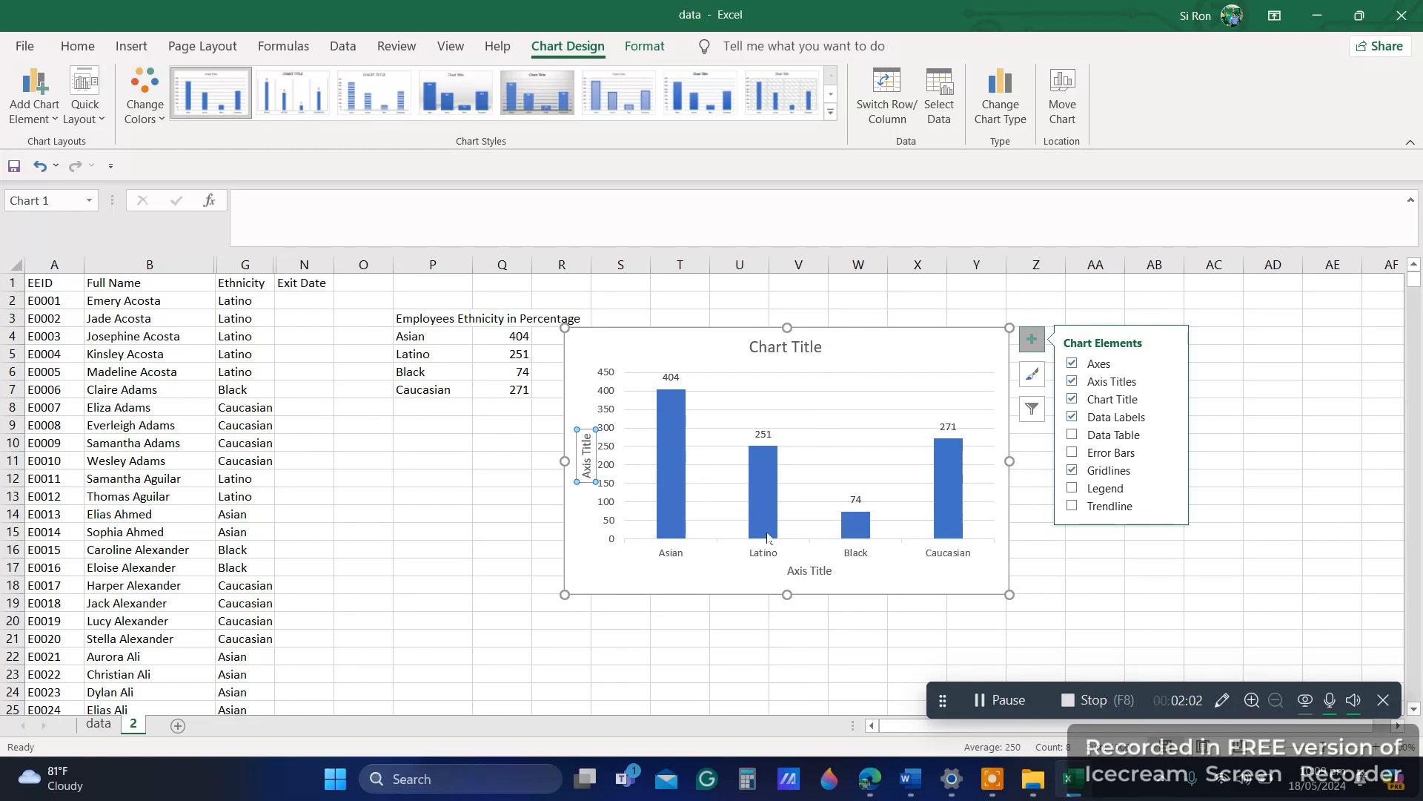
- Replace the chart title with the heading from cell P3, Employees Ethnicity in Percentage
click(427, 319)
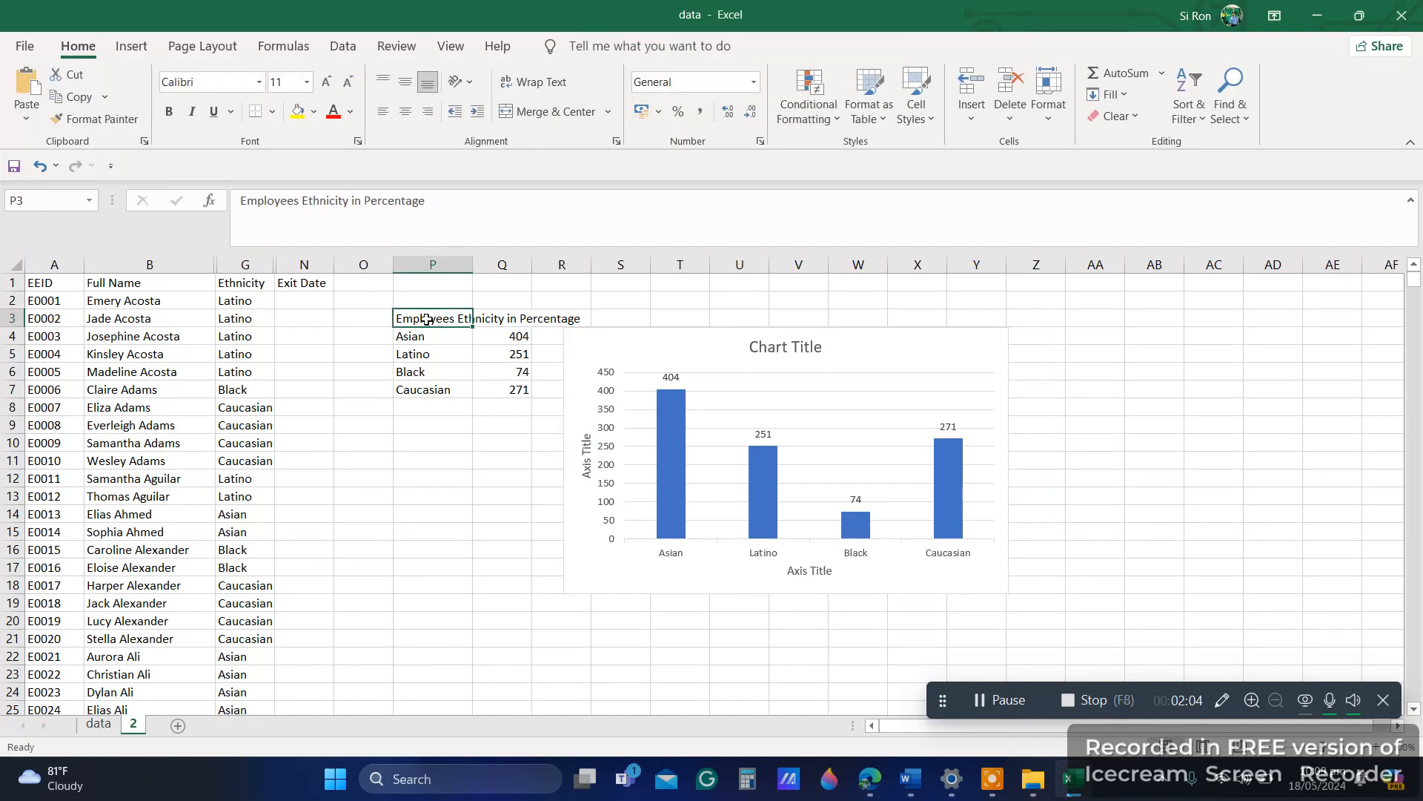
click(765, 347)
click(776, 347)
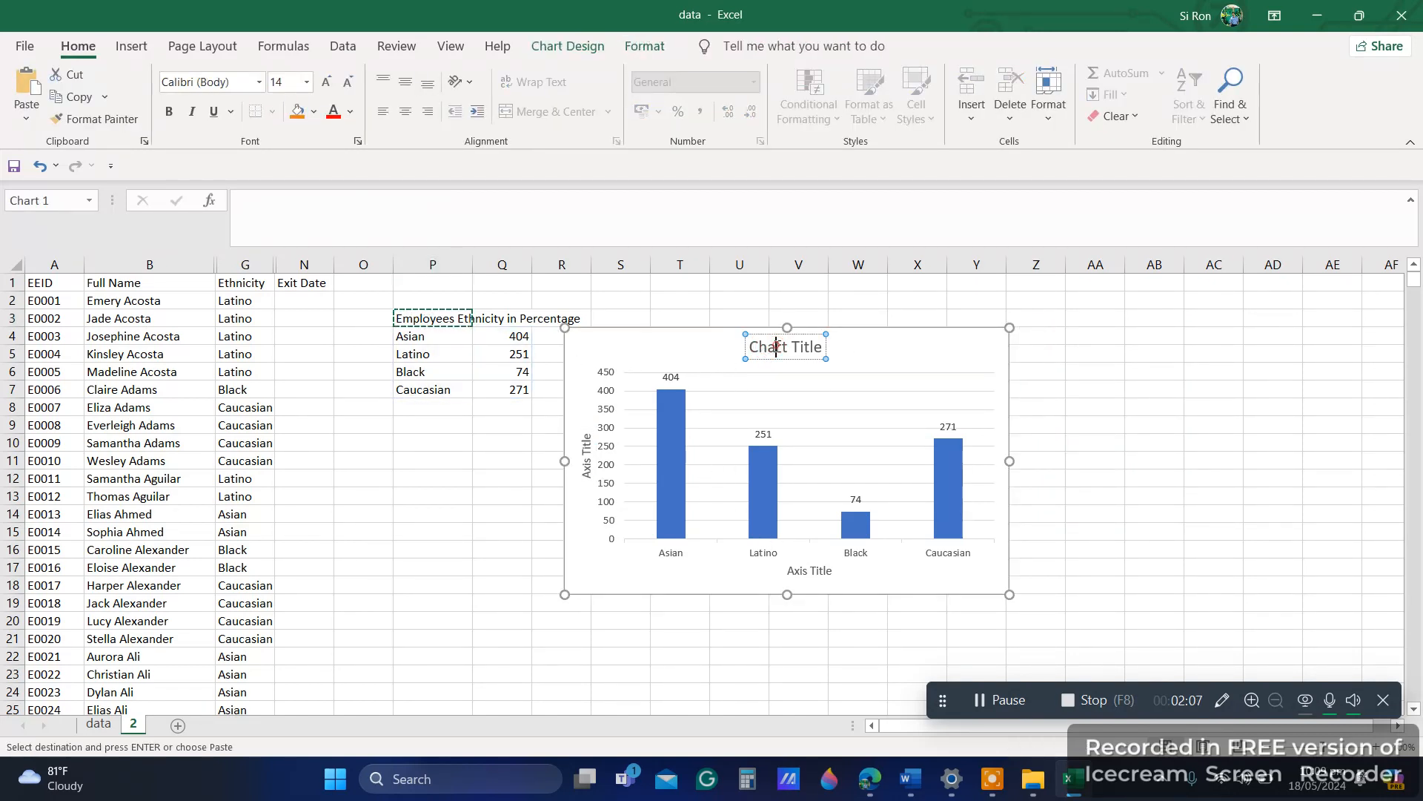
key(ctrl+a)
text(Employees Ethnicity in Percentage)
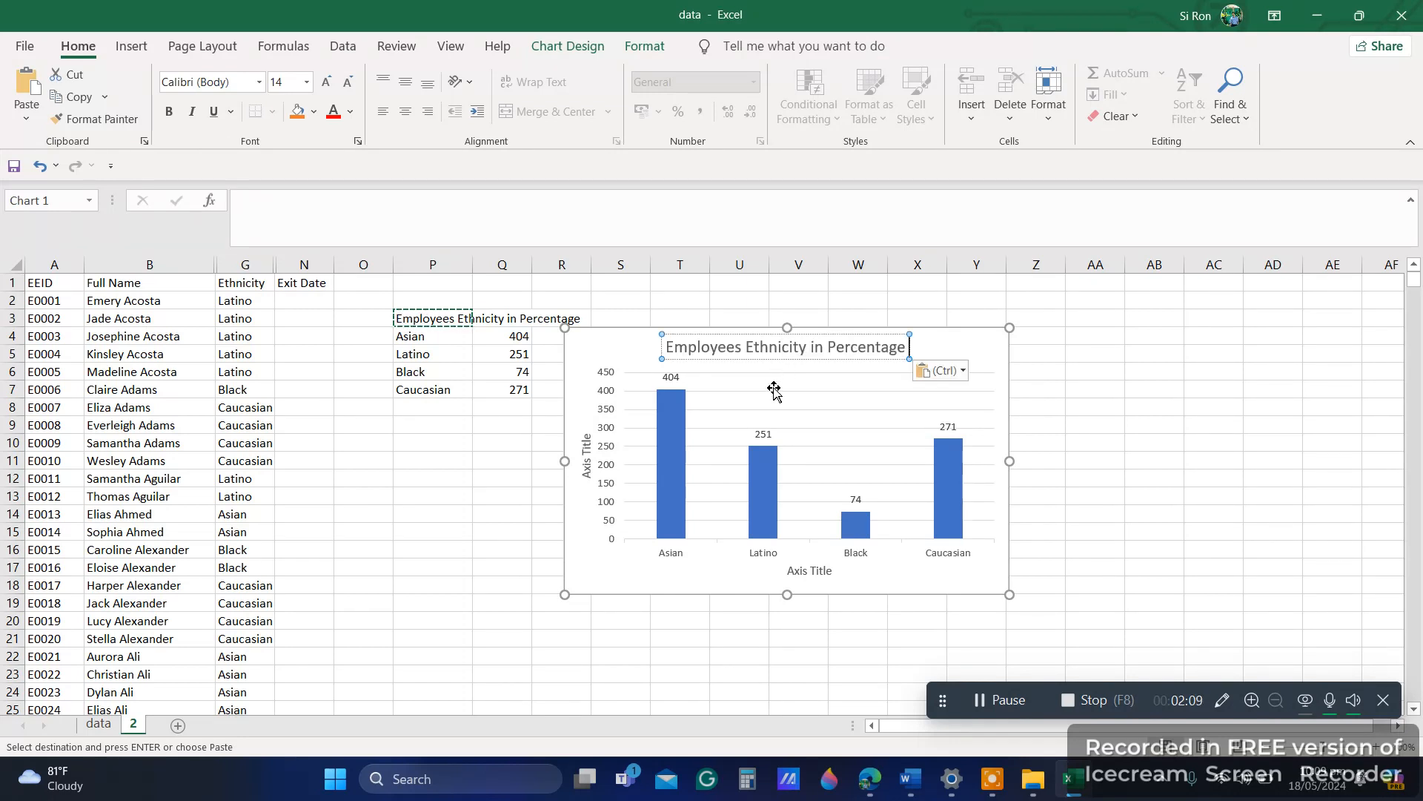
- Change the chart's horizontal axis title to ETHNICITY
click(806, 571)
click(809, 570)
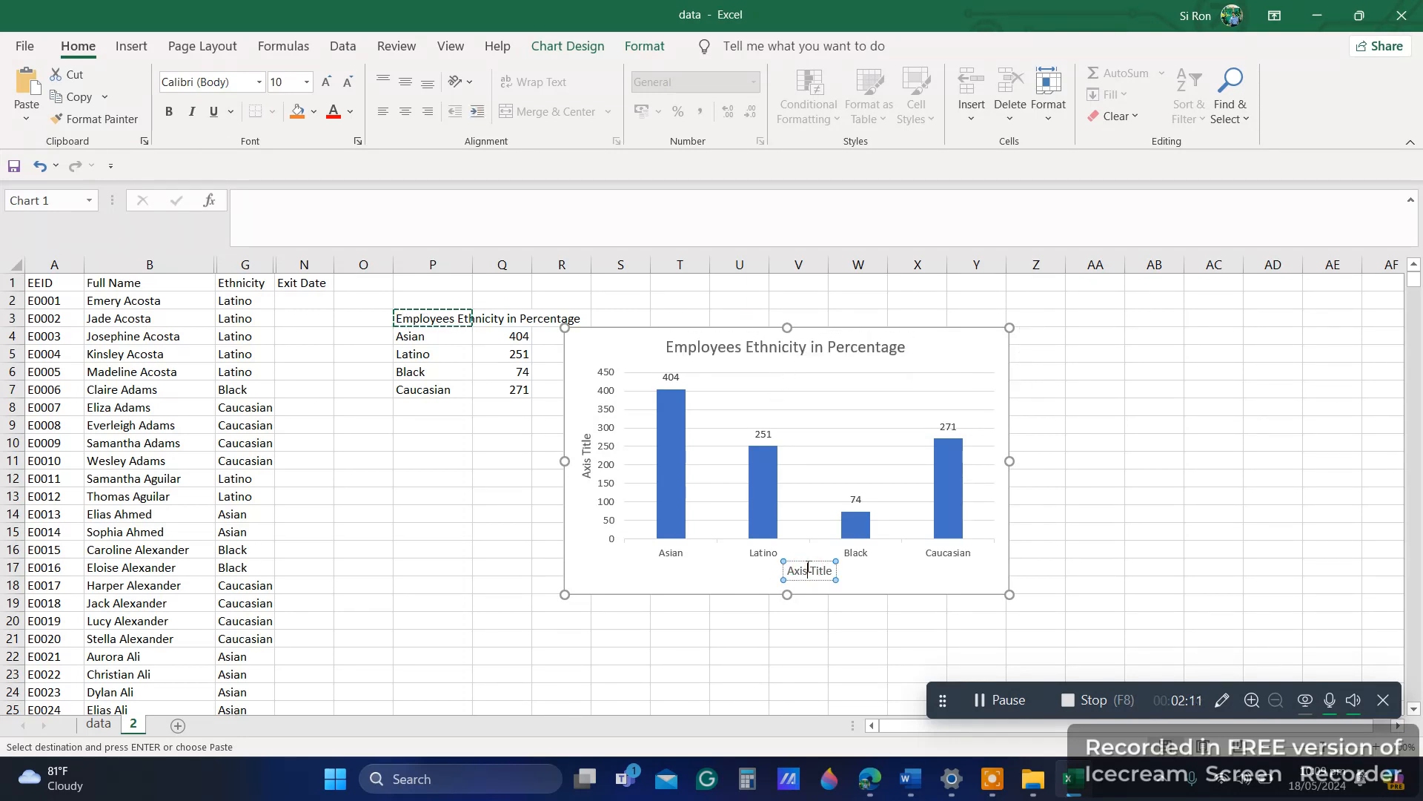
key(ctrl+a)
key(BackSpace)
text(ETHNICITY)
- Change the chart's vertical axis title to NO. OF EMPLOYEES and shift the chart slightly away from the counts table
click(584, 451)
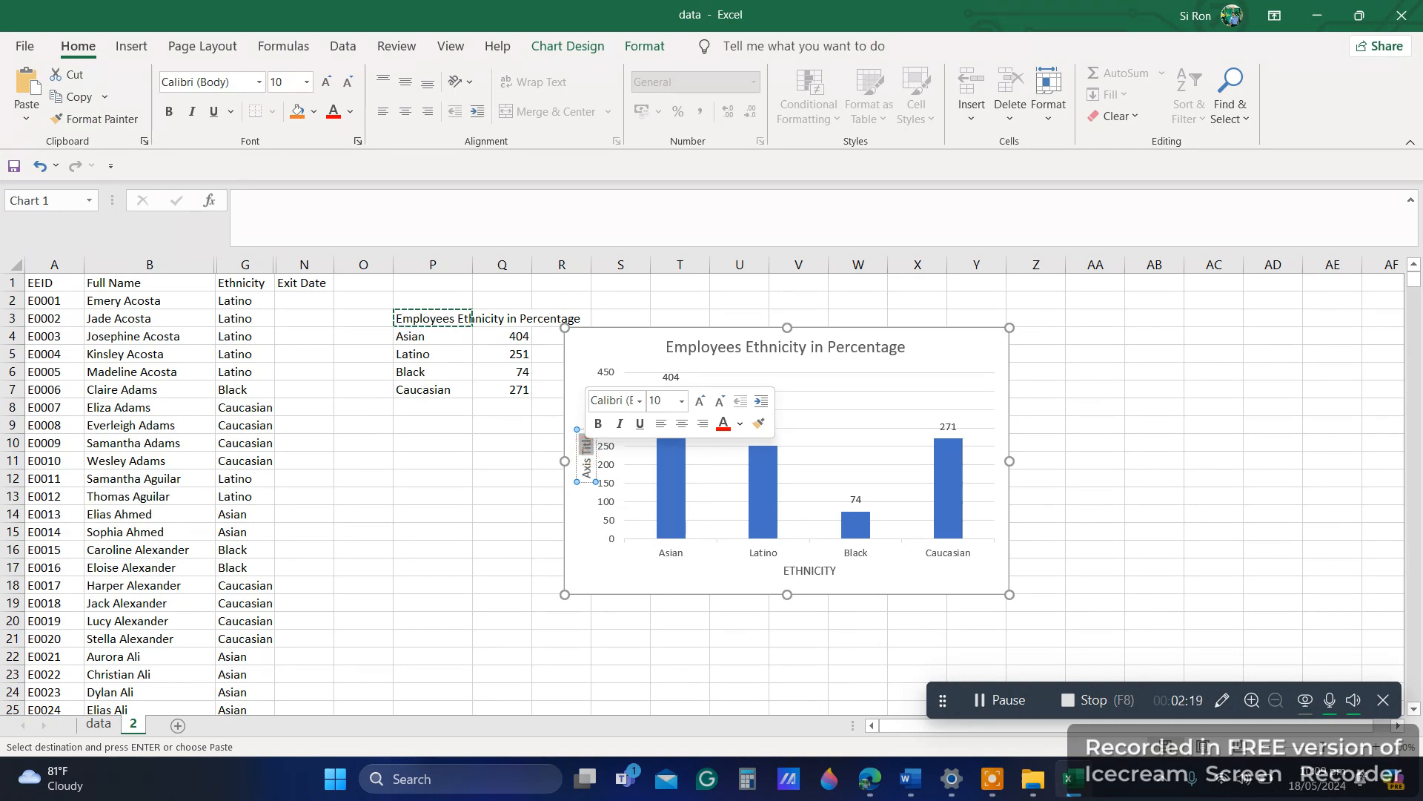
text(NO)
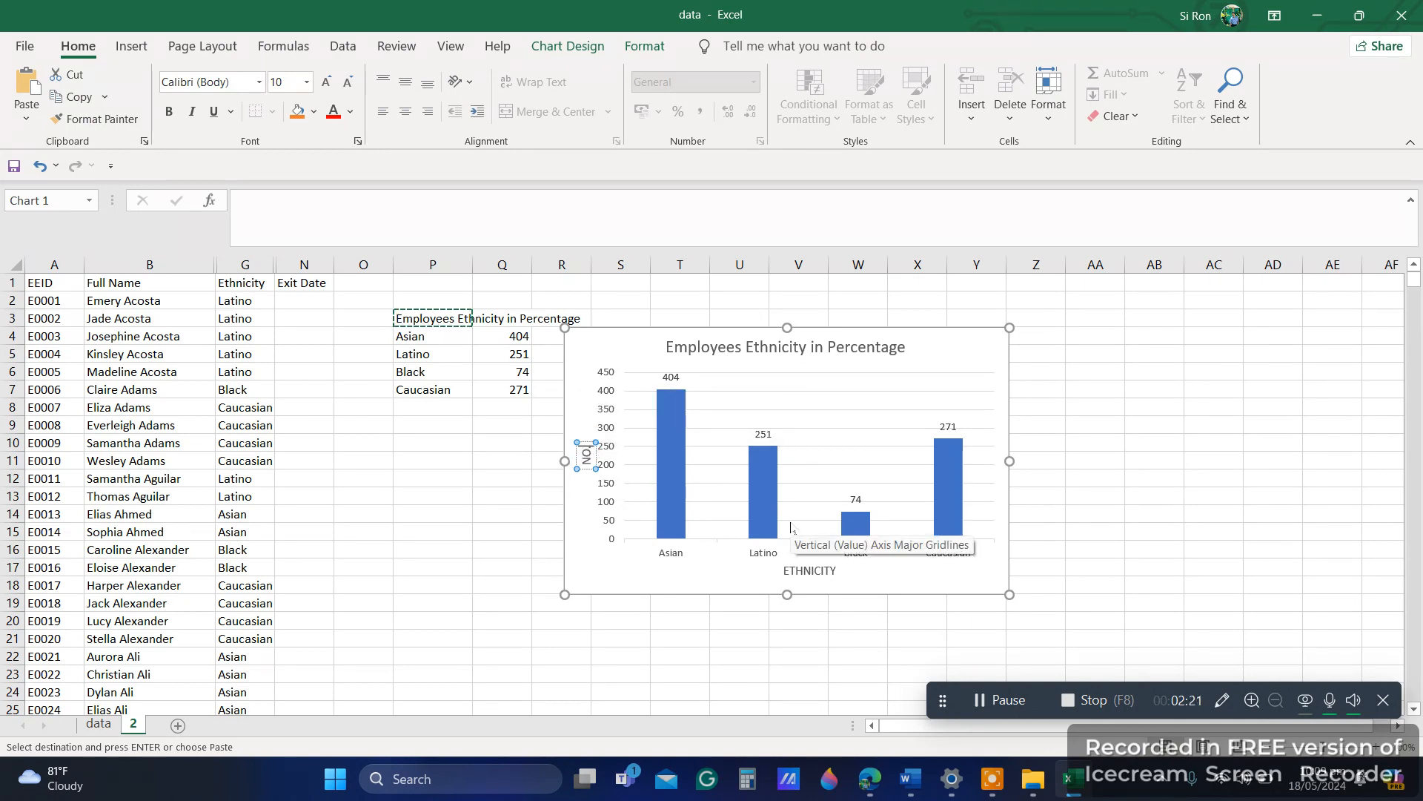
text(. OF EMPLOYEES)
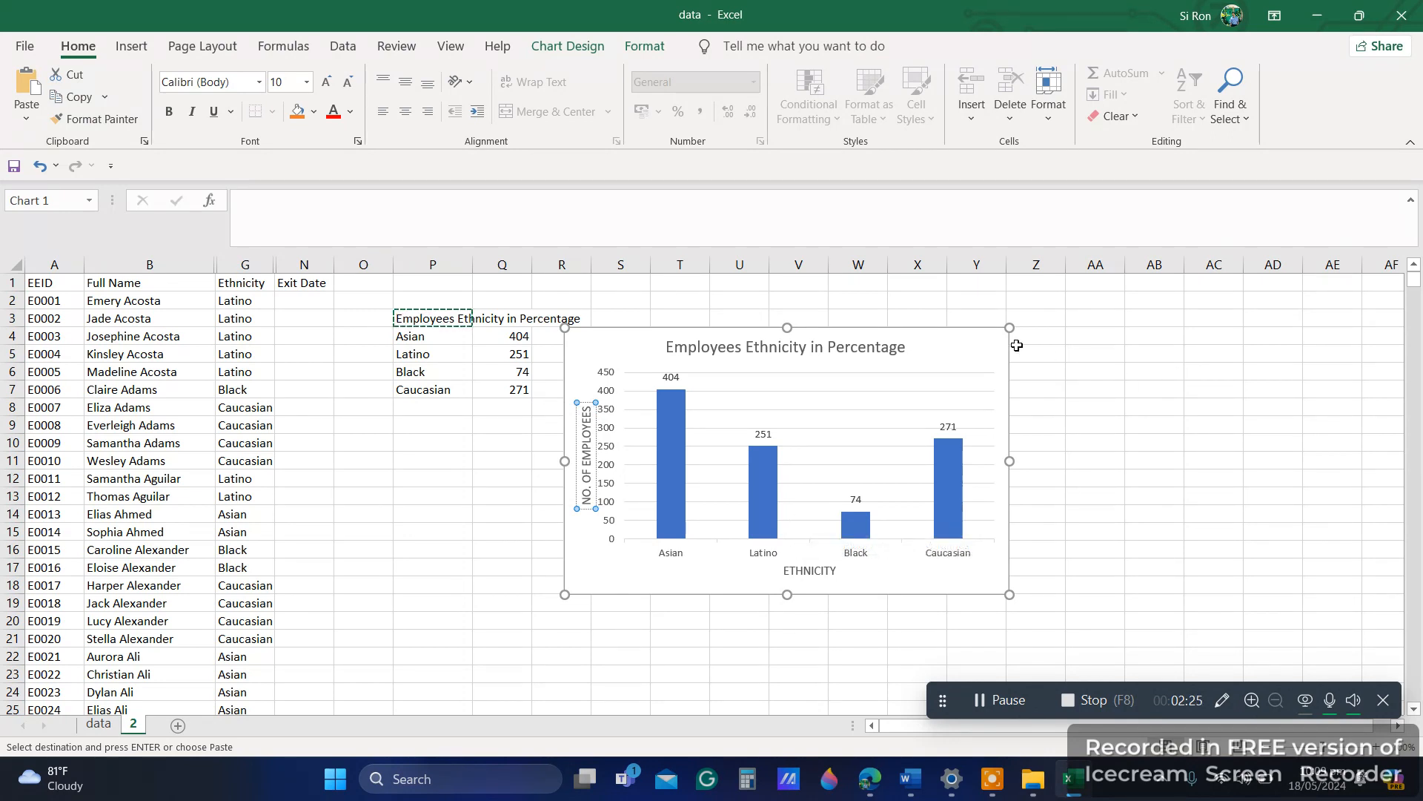
drag(993, 345, 999, 344)
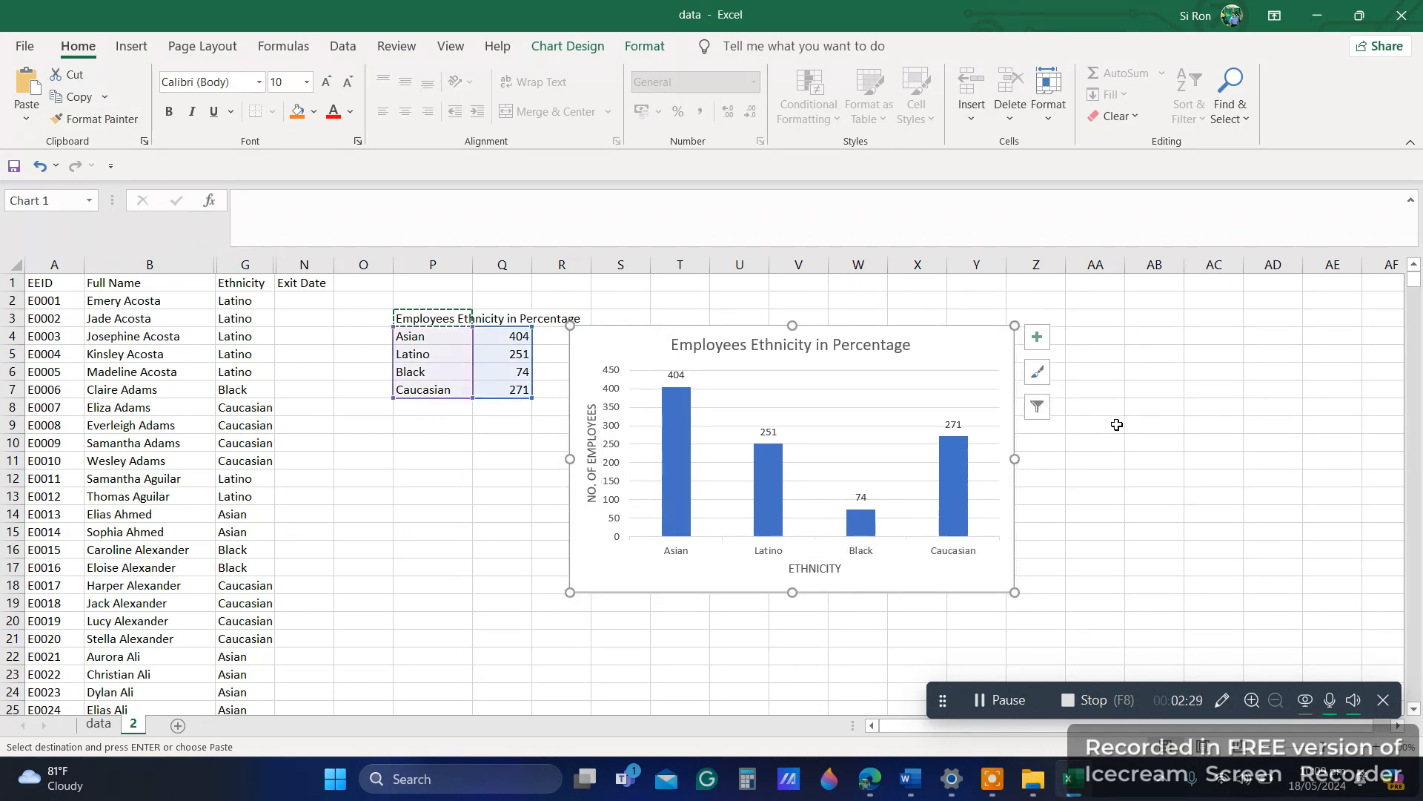
- Fill only the Caucasian column of the chart with the standard yellow color
click(1118, 425)
click(954, 478)
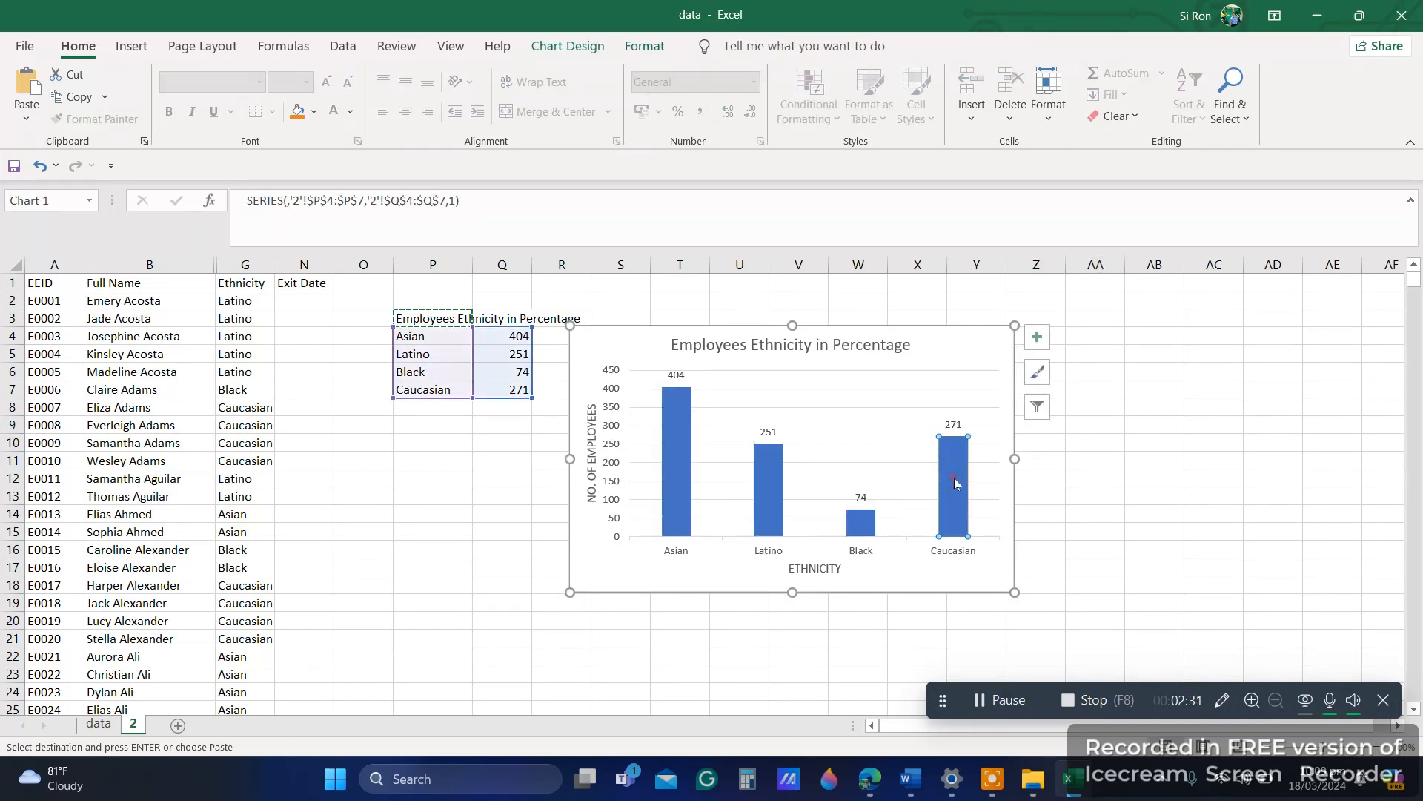
click(1038, 372)
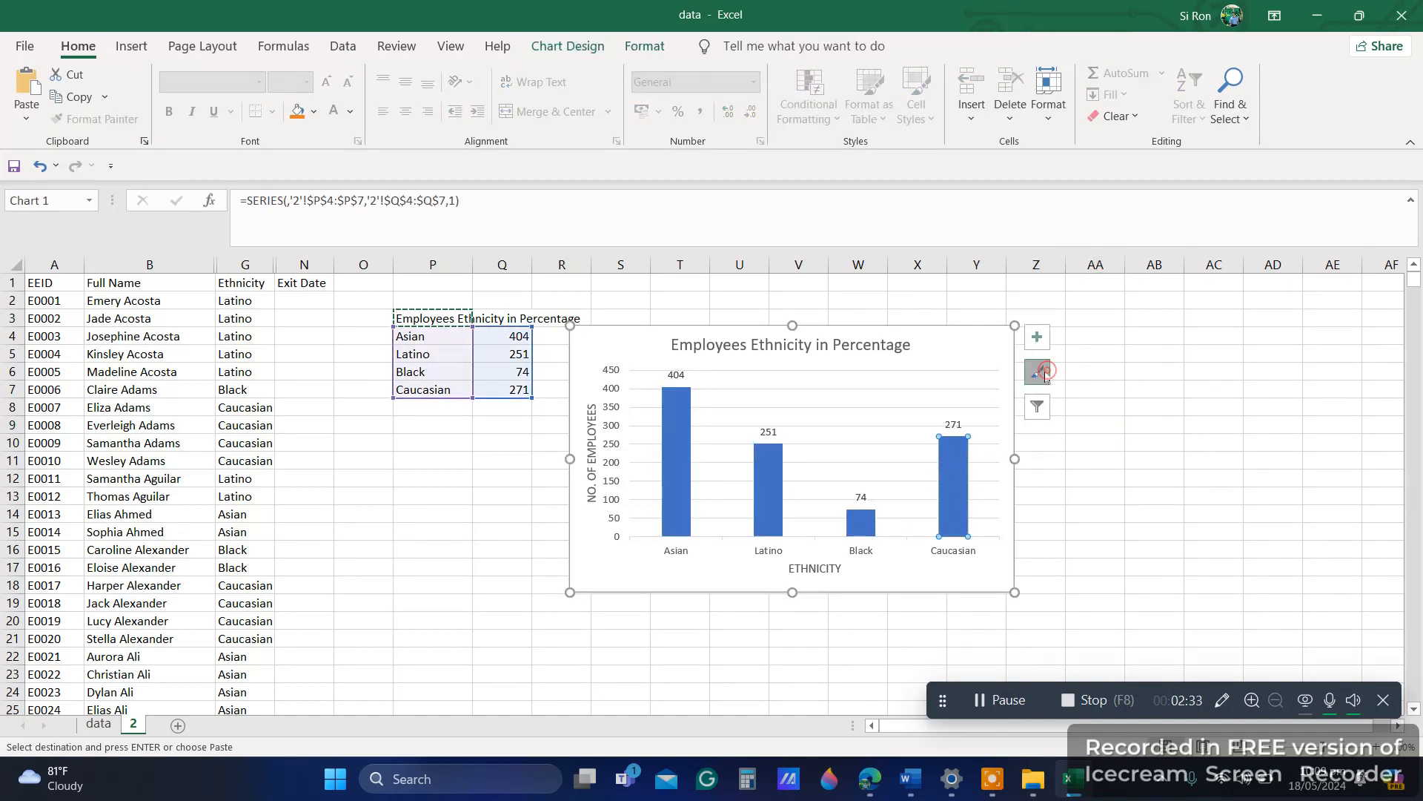
click(955, 501)
double_click(956, 502)
right_click(955, 498)
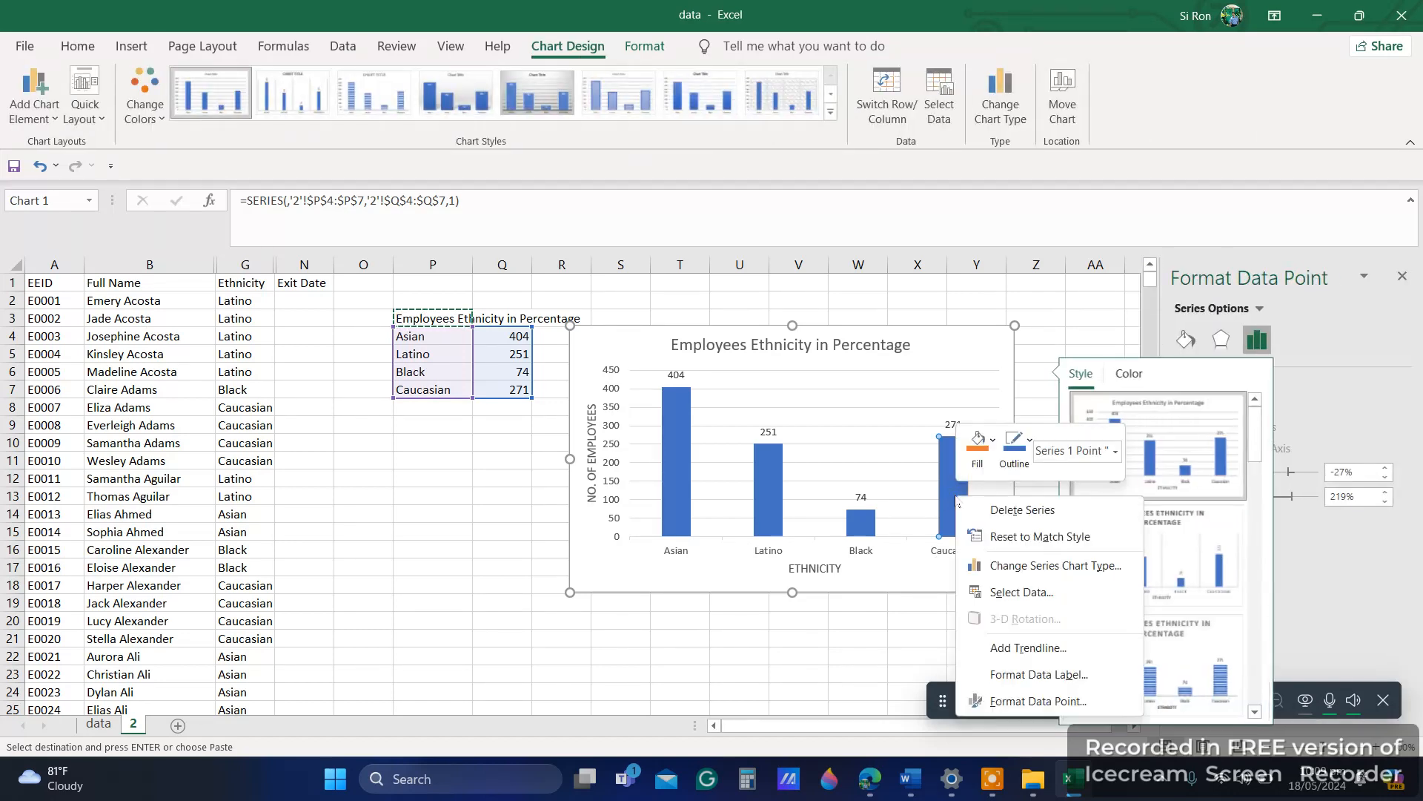
click(985, 458)
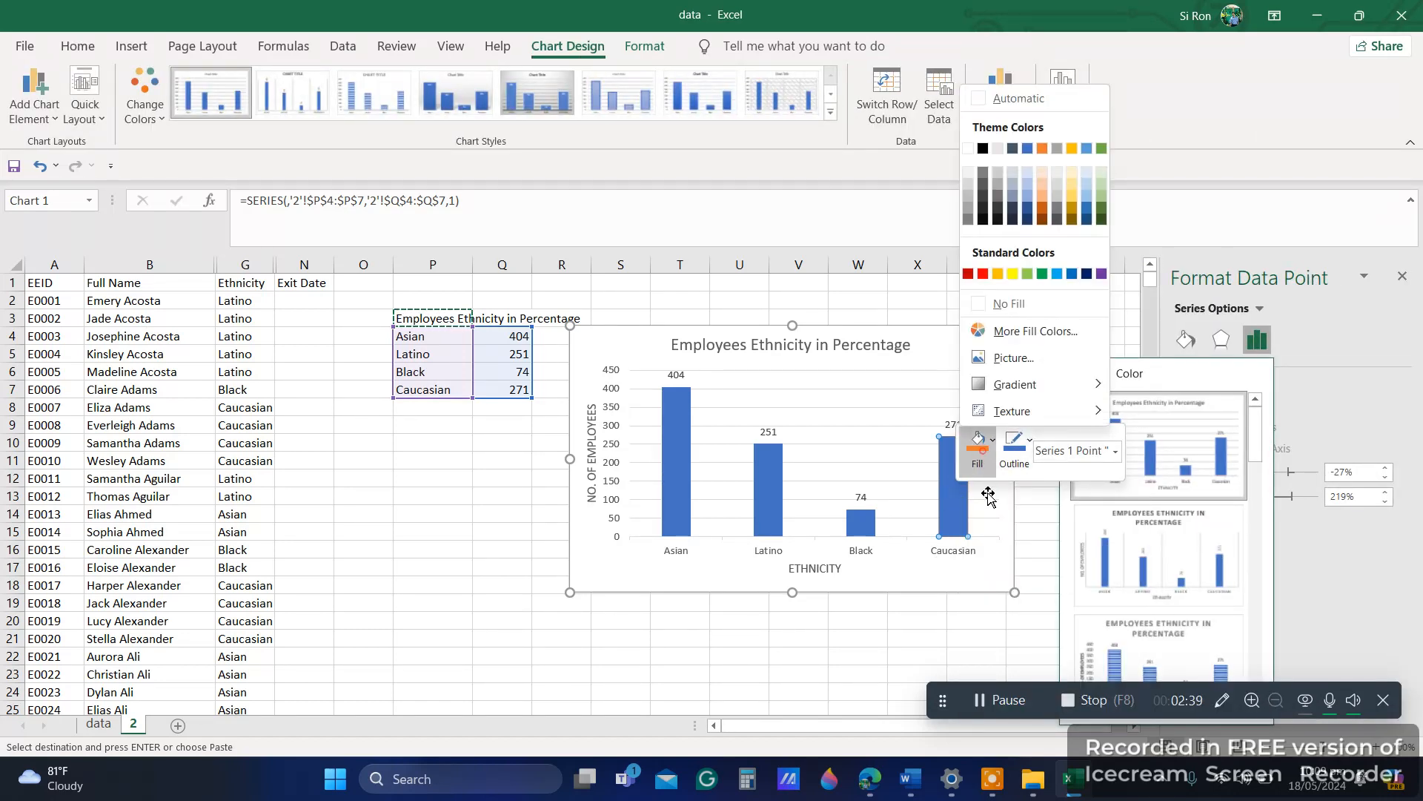
click(1015, 272)
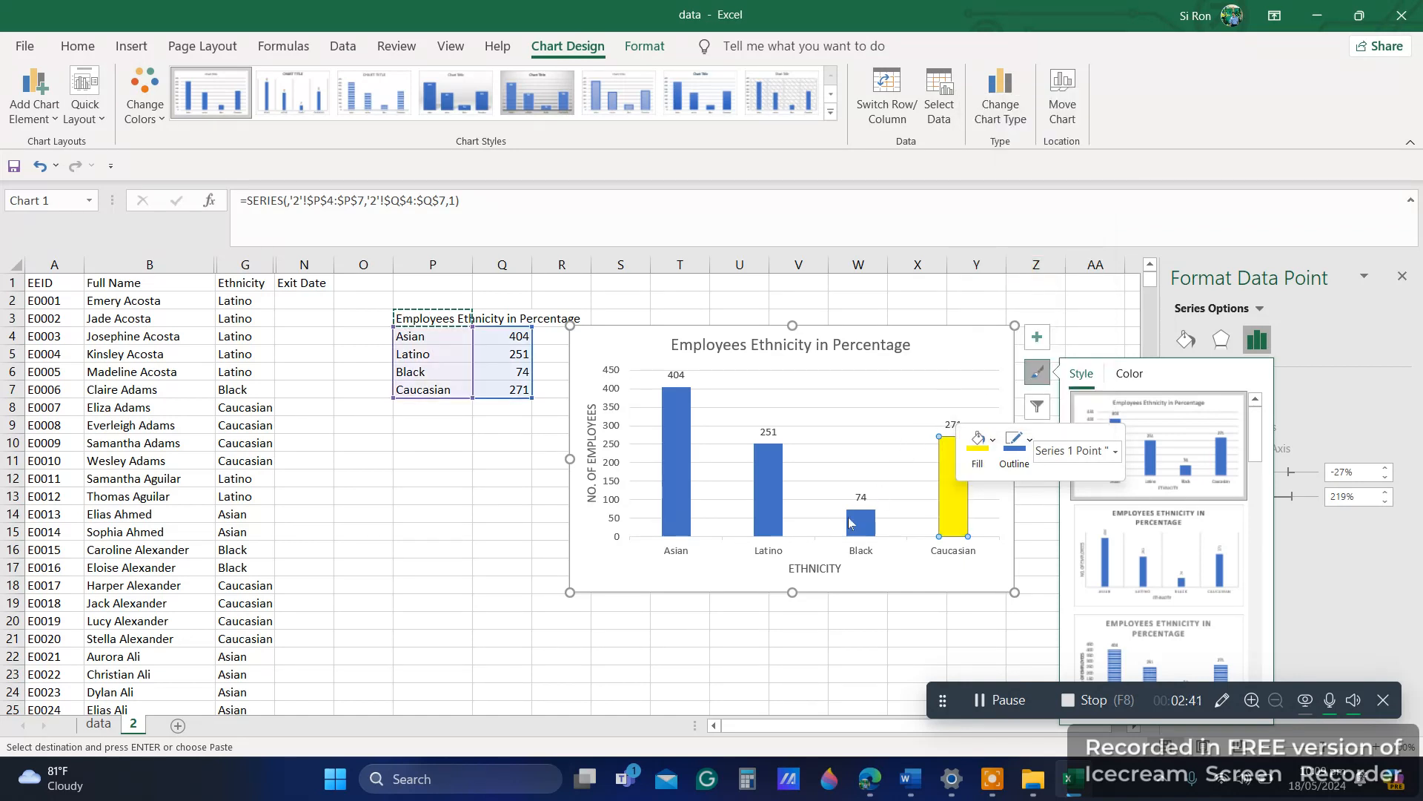
- Fill the chart's Latino column with the standard red color
click(771, 511)
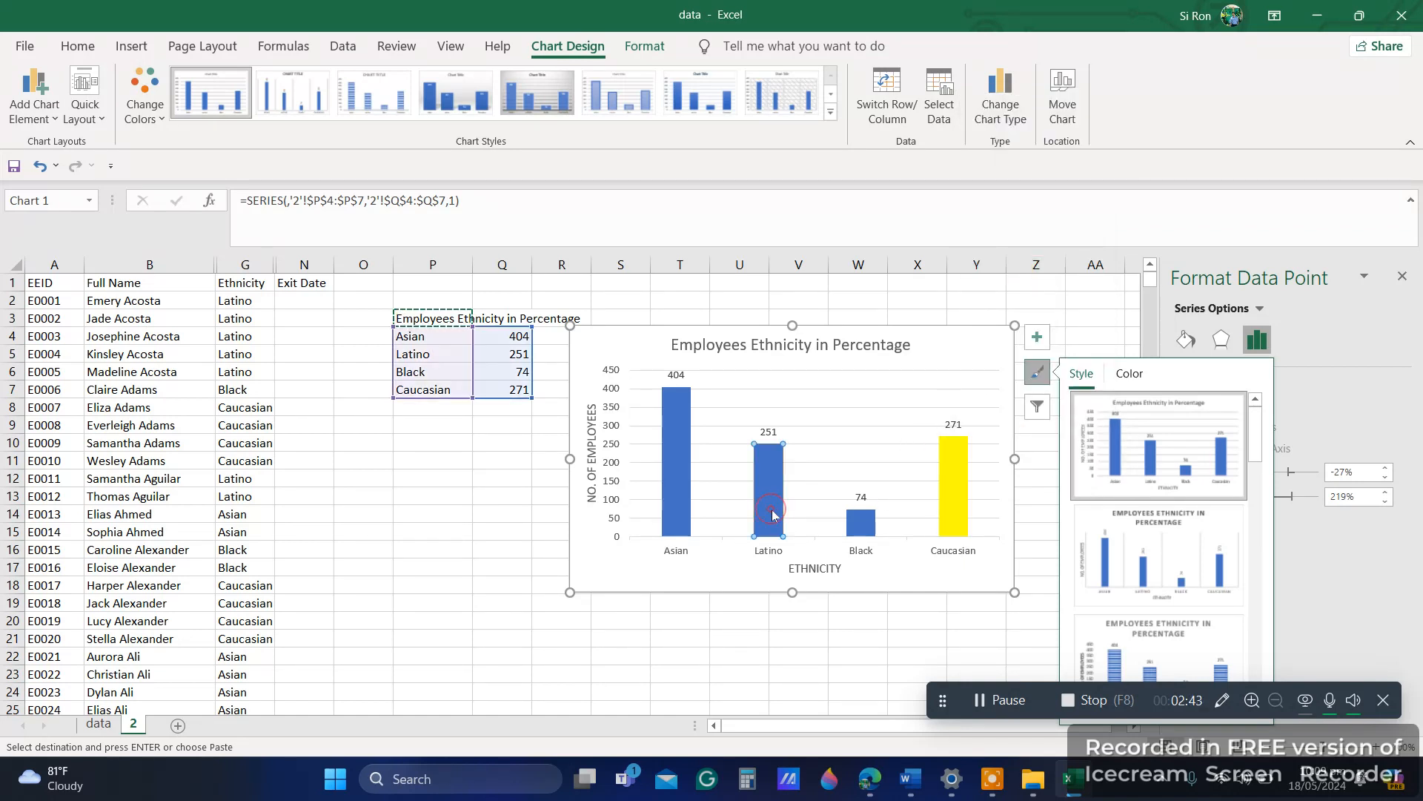
right_click(772, 509)
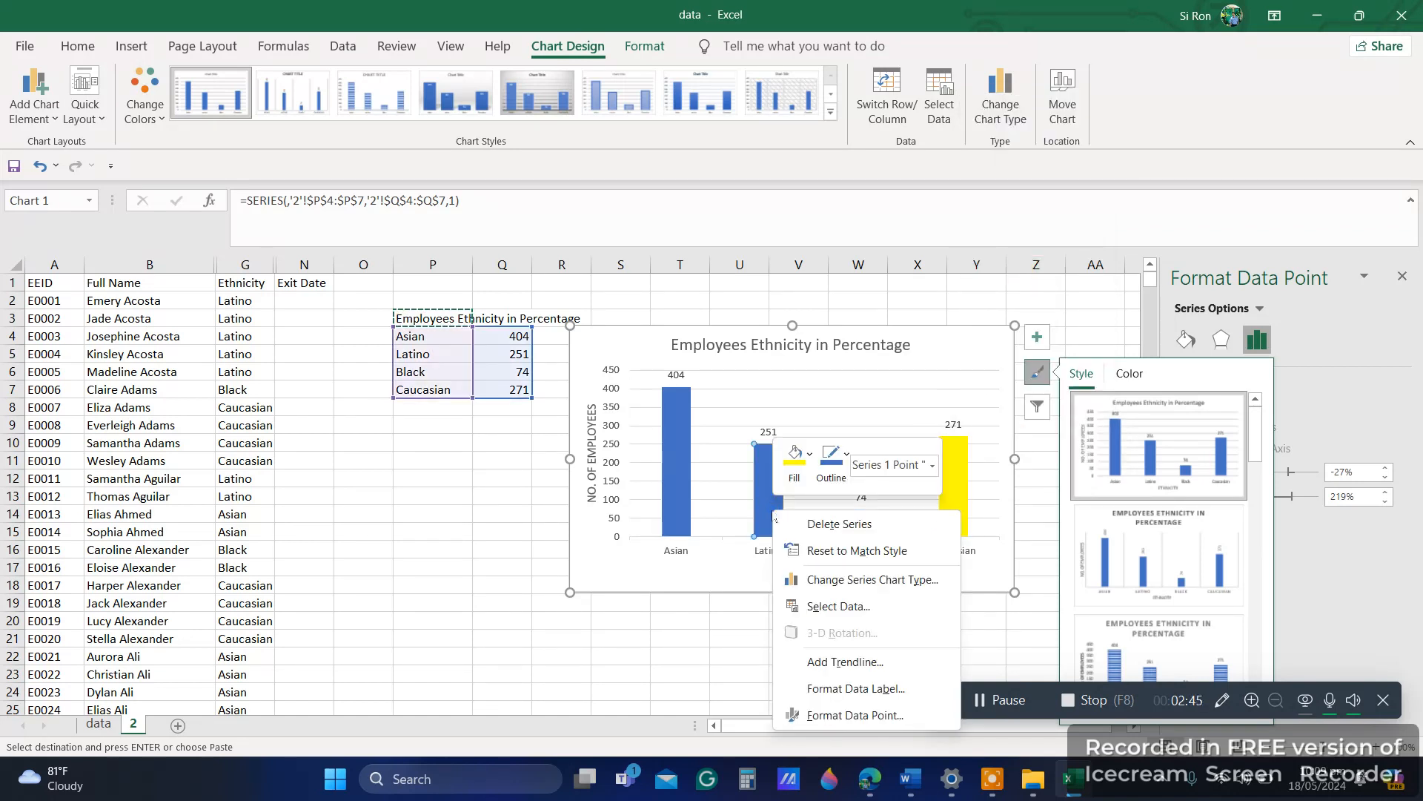
click(810, 454)
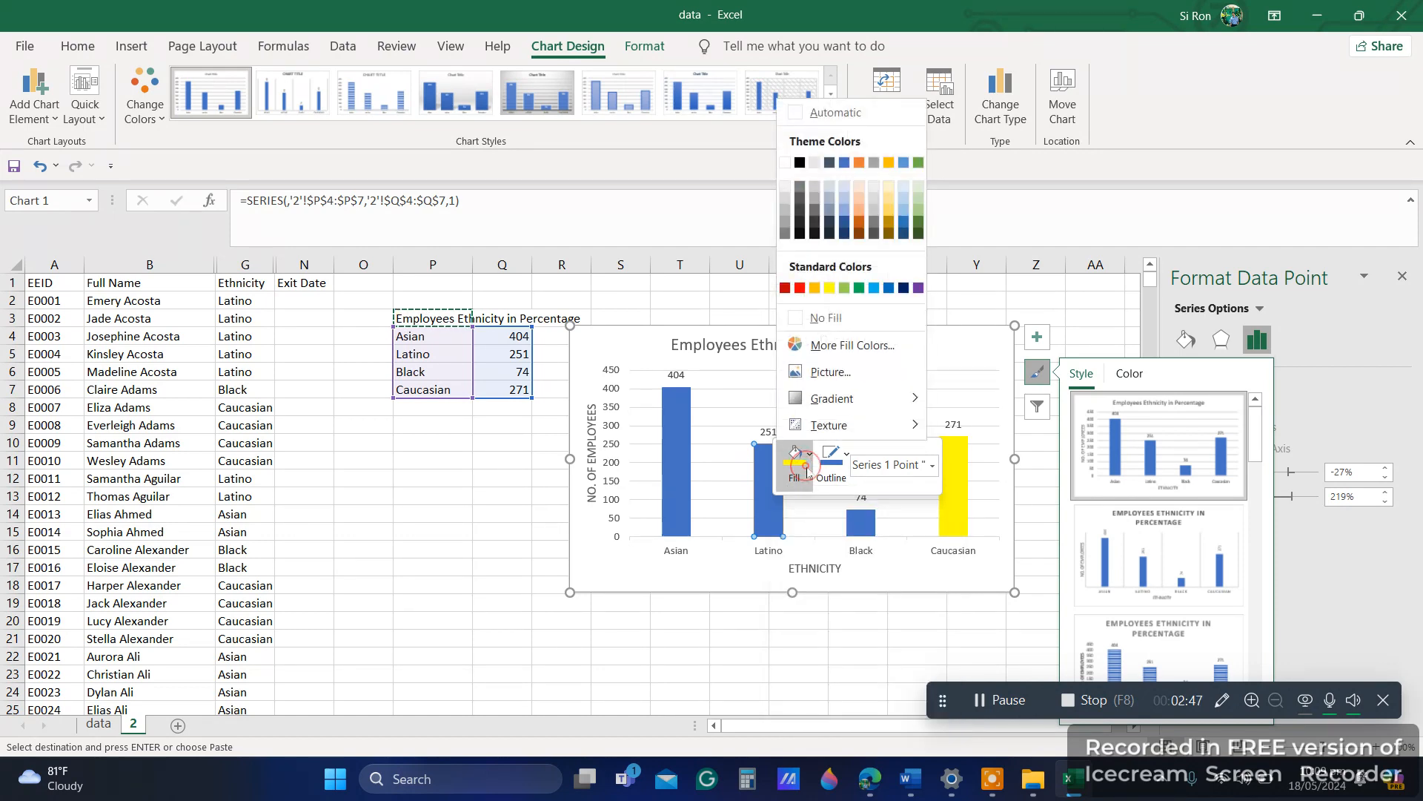
click(799, 288)
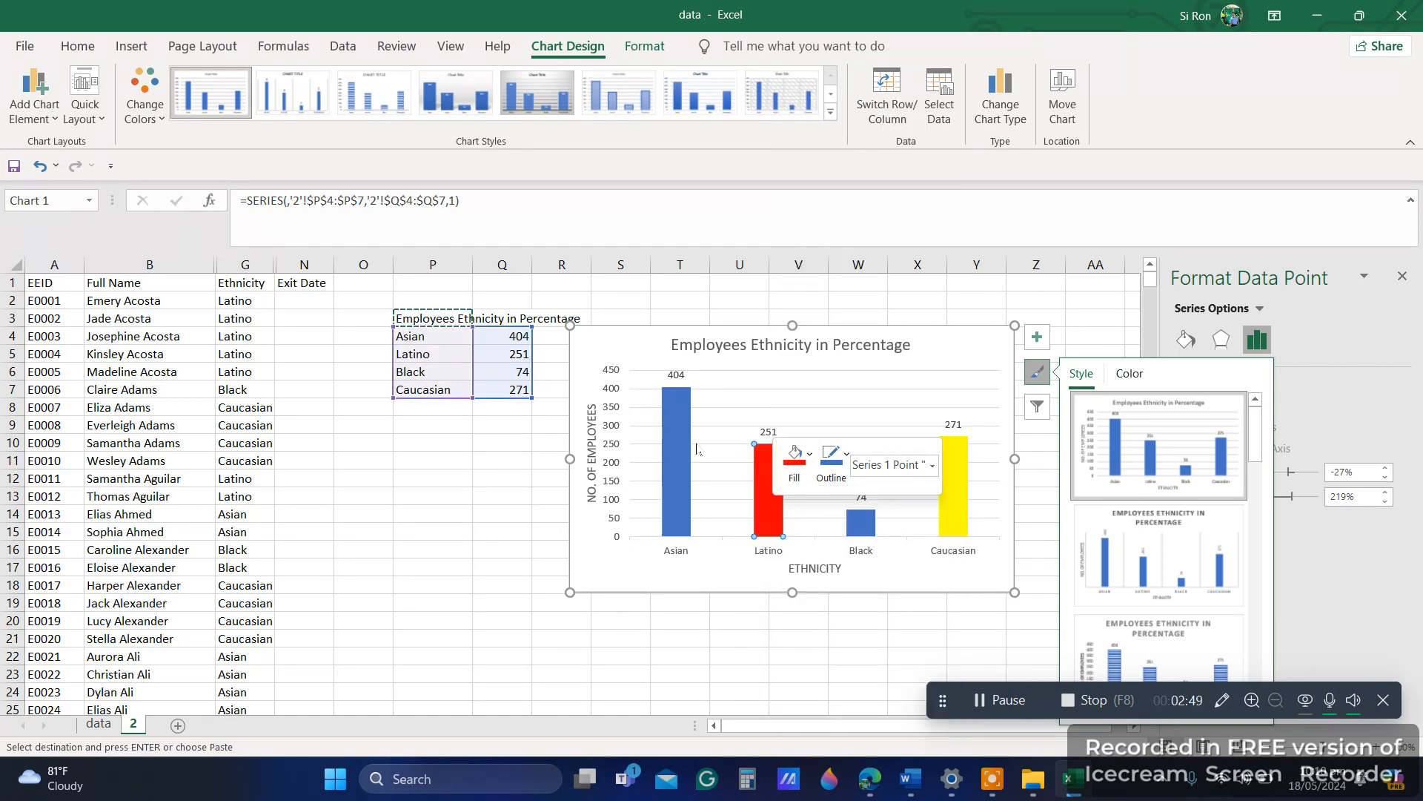
- Fill the chart's Asian column with the standard light blue color and deselect the chart
click(679, 460)
right_click(681, 465)
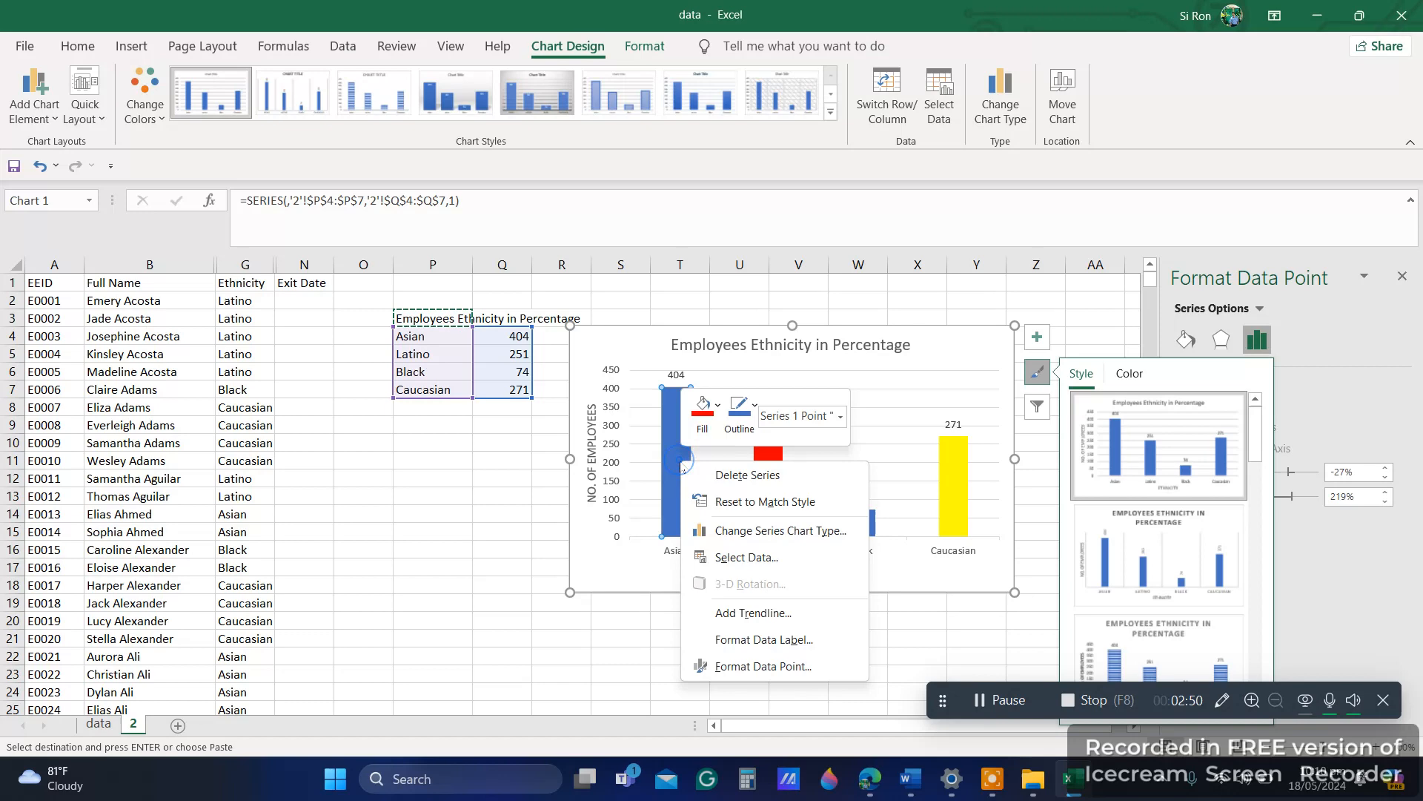
click(703, 412)
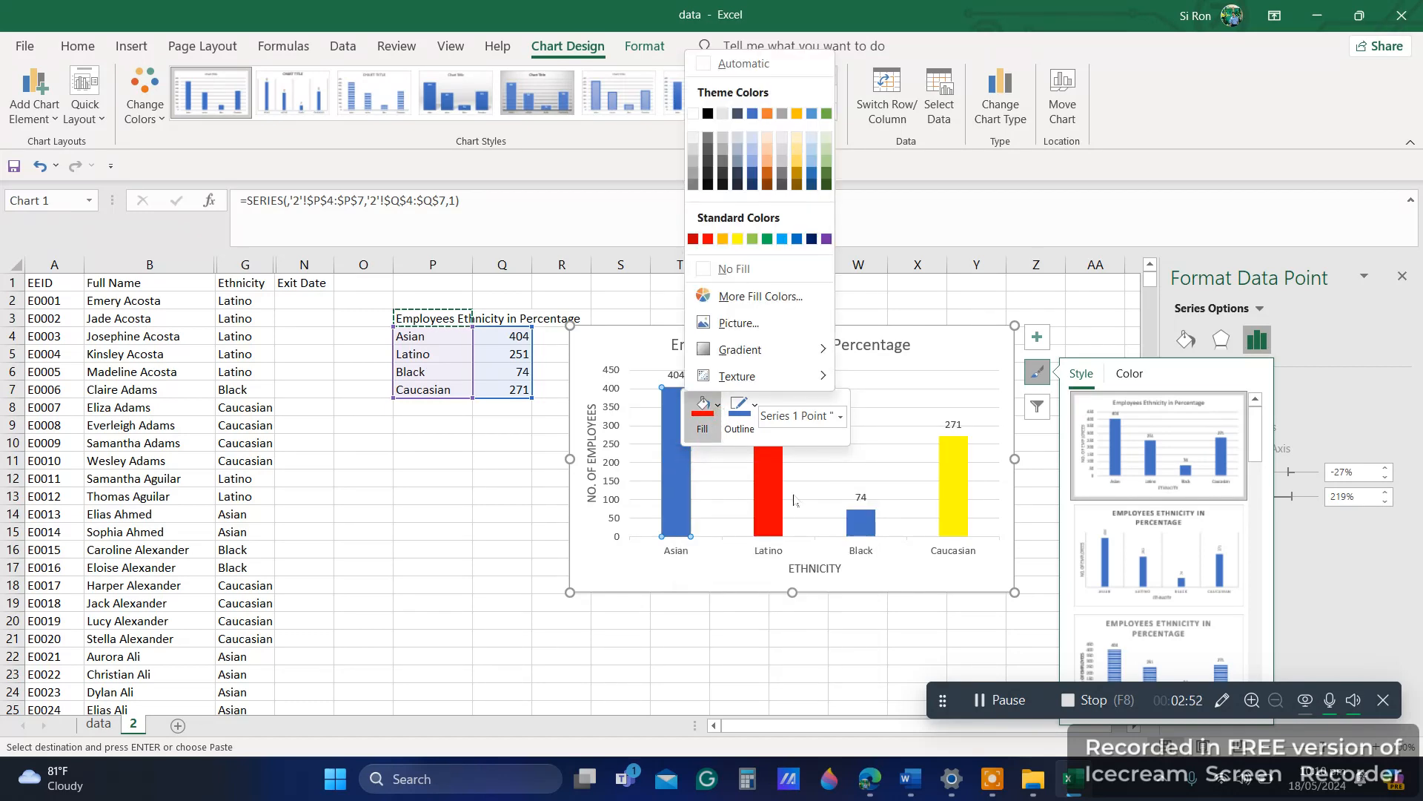
click(782, 238)
click(1096, 298)
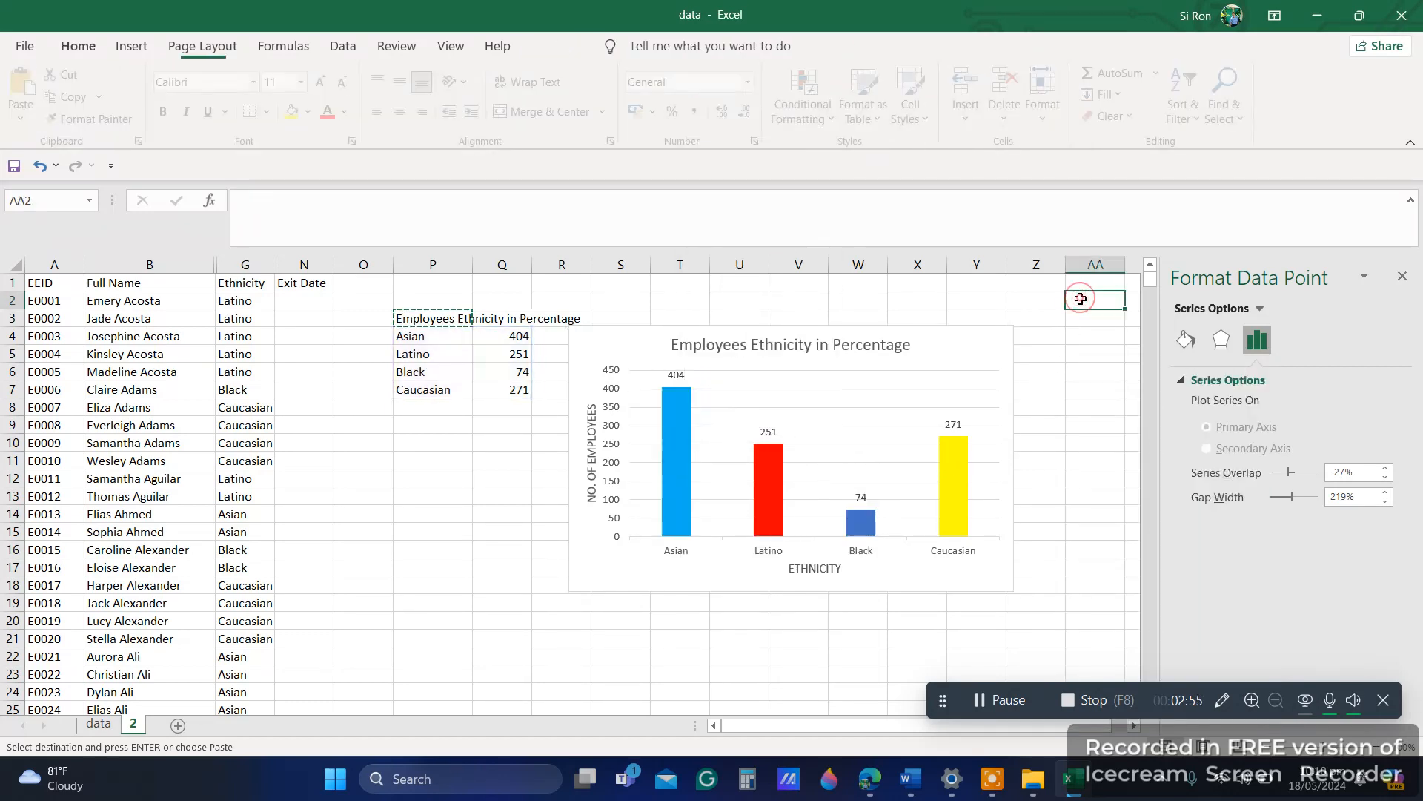